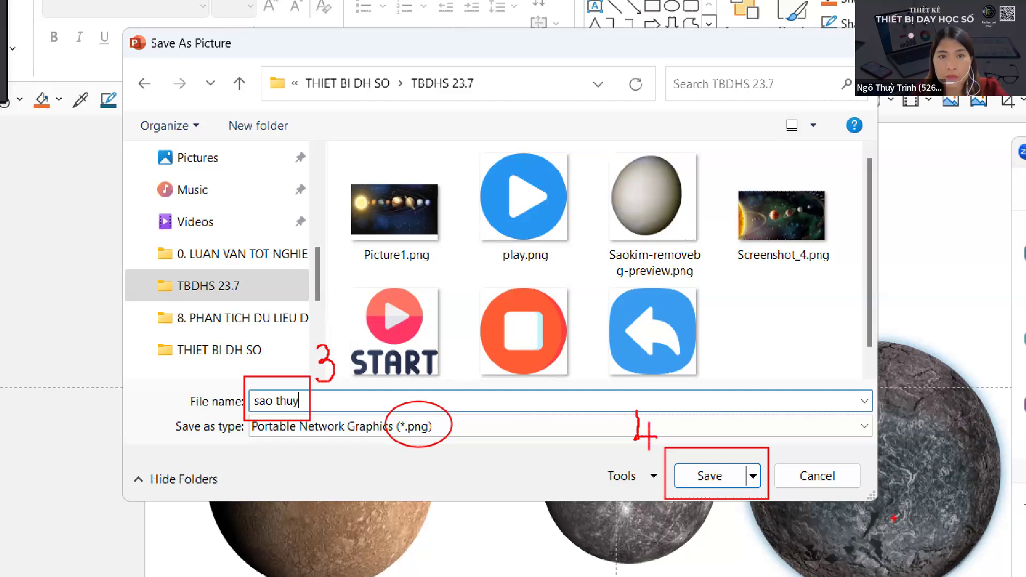
Copy a screenshot of the annotated Save As Picture dialog, and save the selected Mercury picture as the PNG file "sao thuy"
key("ctrl+shift+s")
left_click_drag(127, 31, 875, 501)
left_click(827, 518)
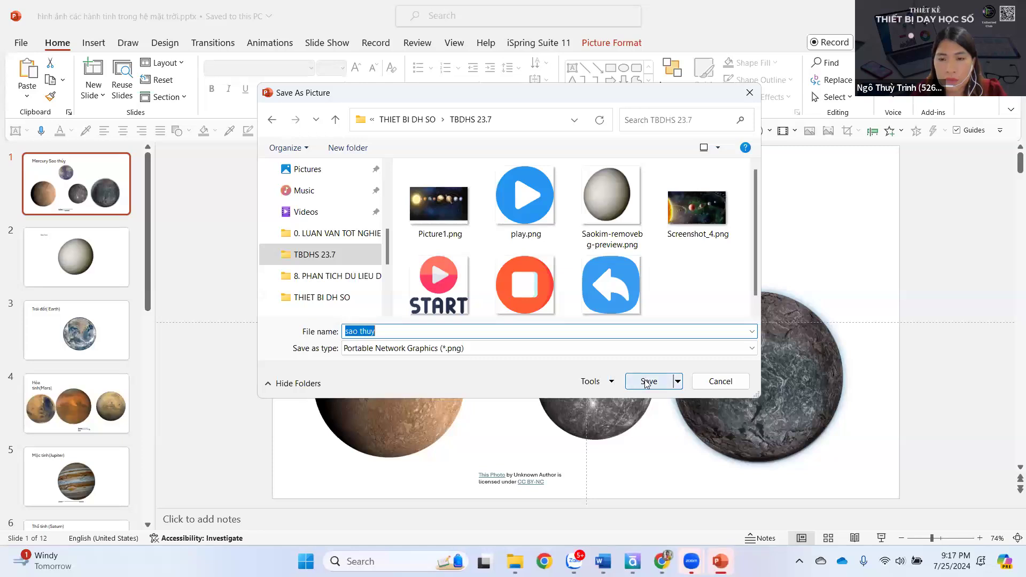
left_click(647, 382)
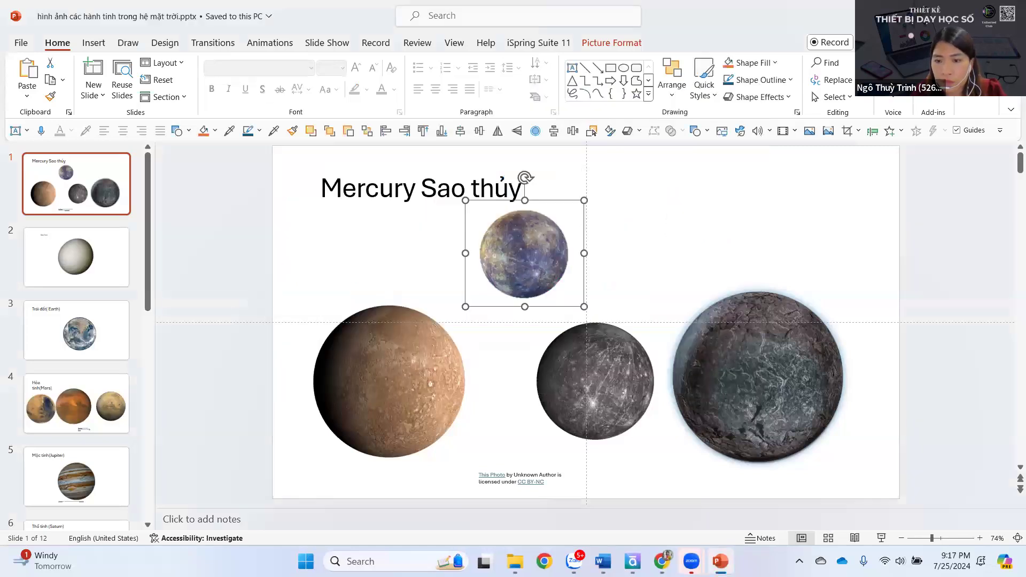
Switch to the Google Docs guide and paste the Save As Picture screenshot below the previous image
key("alt+Tab")
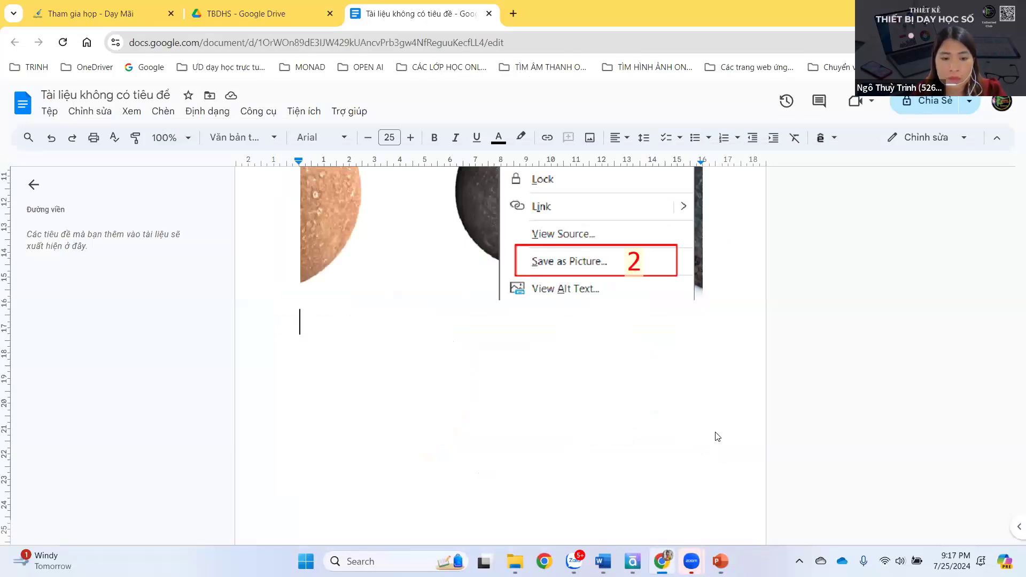
type("Đat")
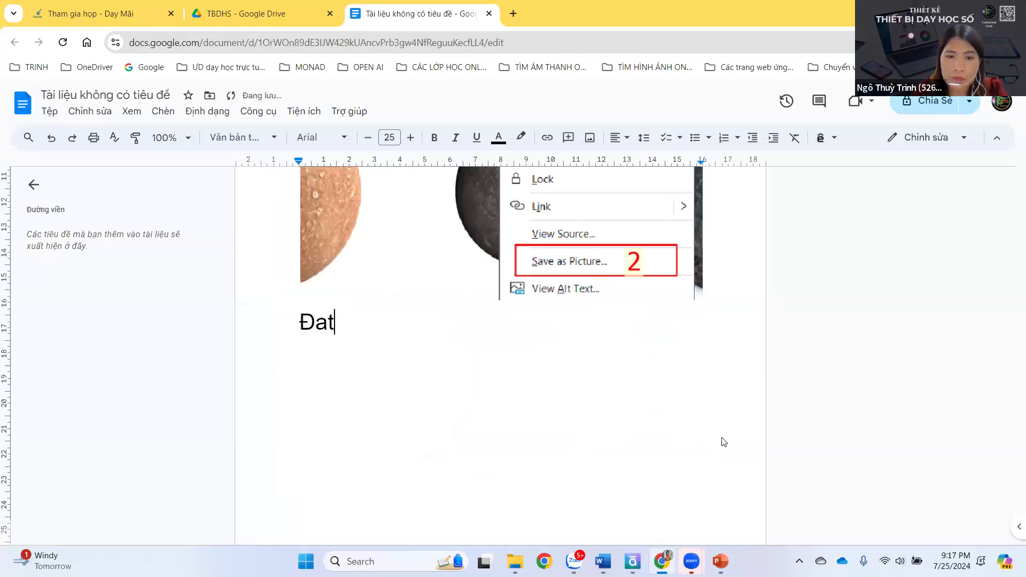
key("BackSpace")
key("BackSpace")
key("BackSpace")
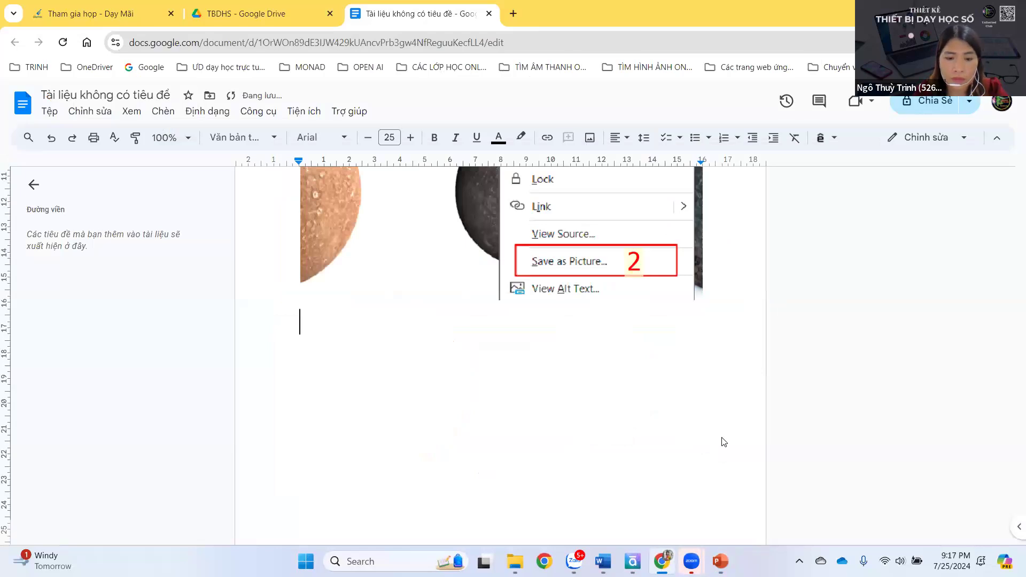
key("ctrl+v")
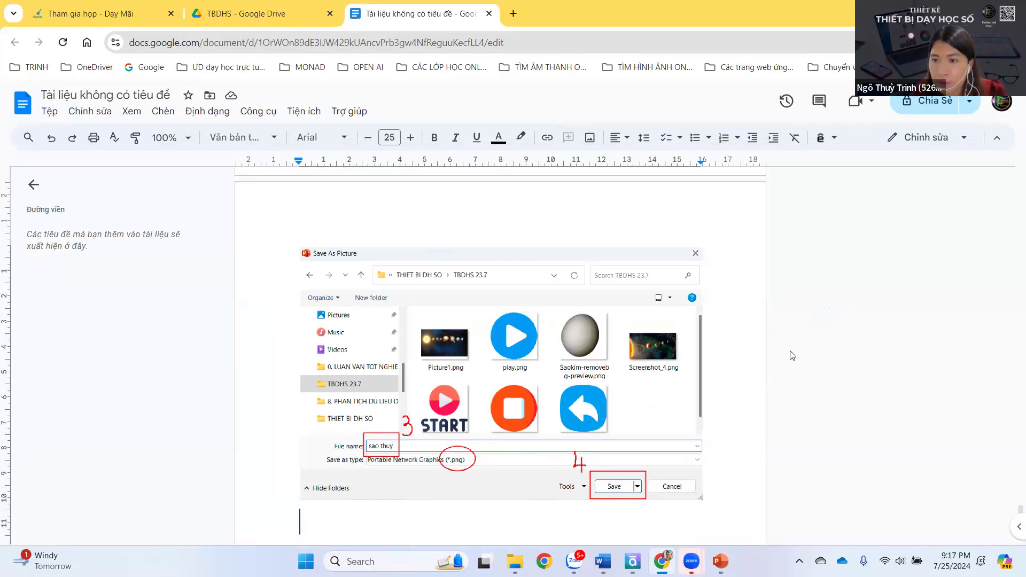
scroll(736, 352, "down", 3)
scroll(736, 352, "down", 2)
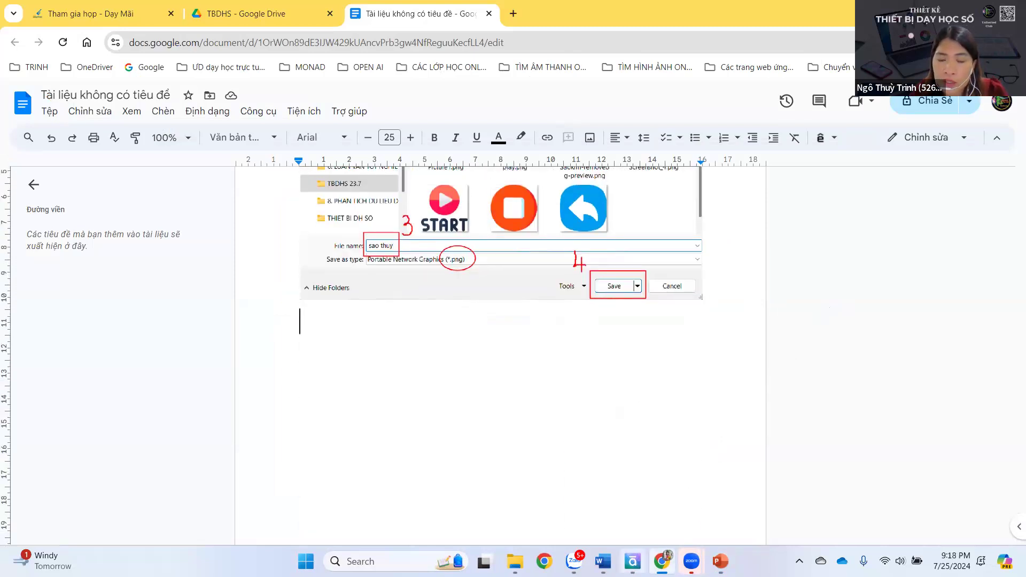
Write the line "Tại trang storyline, chèn hình ảnh vào:" below the pasted screenshot and start a new line
mouse_move(632, 561)
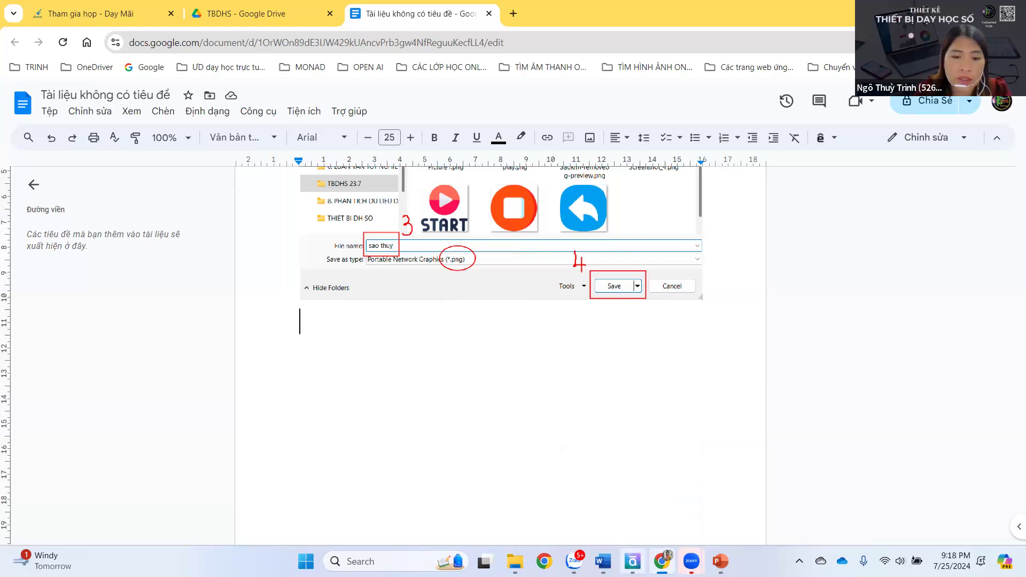
type("Trại")
key("BackSpace")
key("BackSpace")
key("BackSpace")
key("BackSpace")
type("ại trang sto")
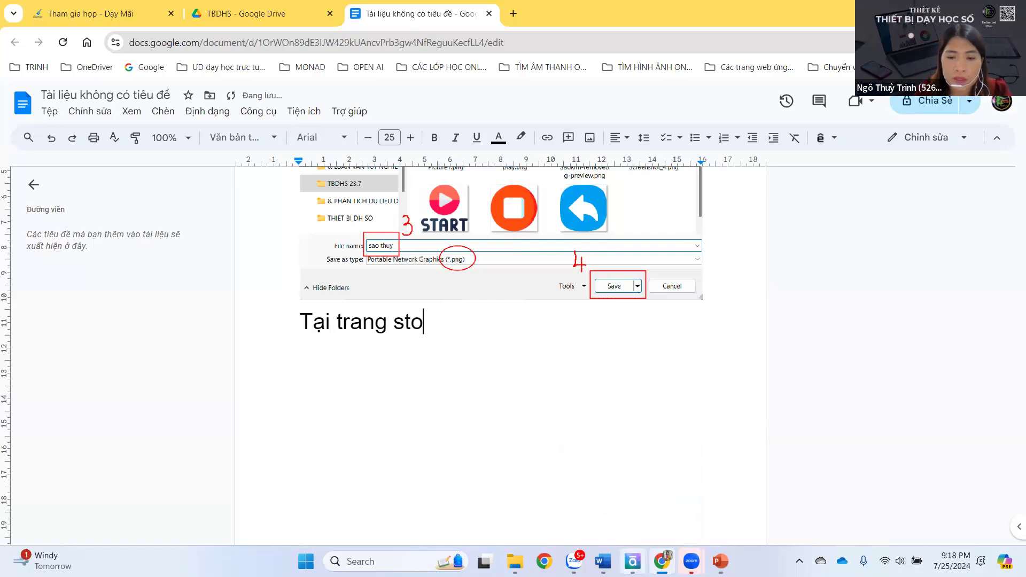
type("rylin")
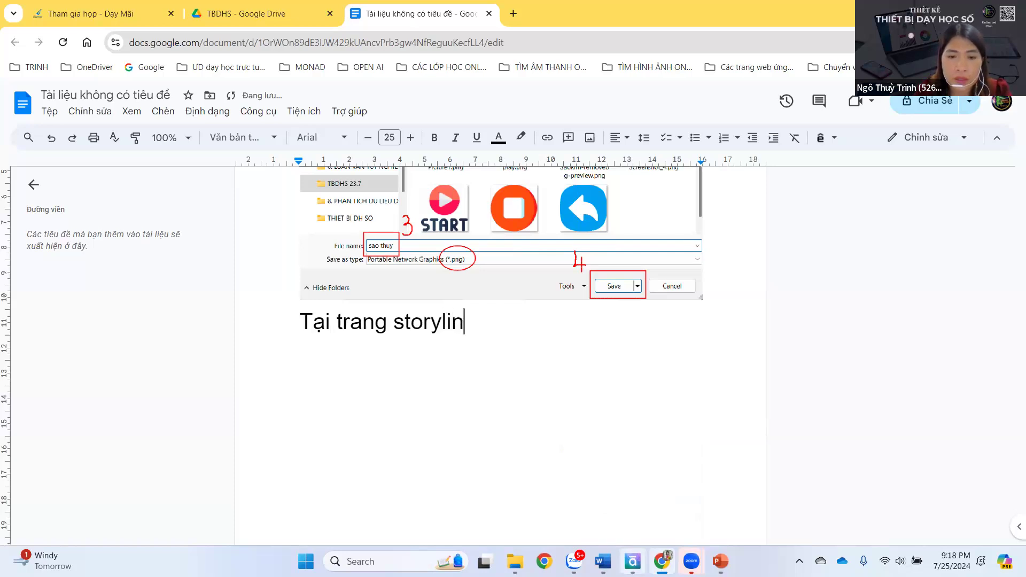
type("e, chèn ")
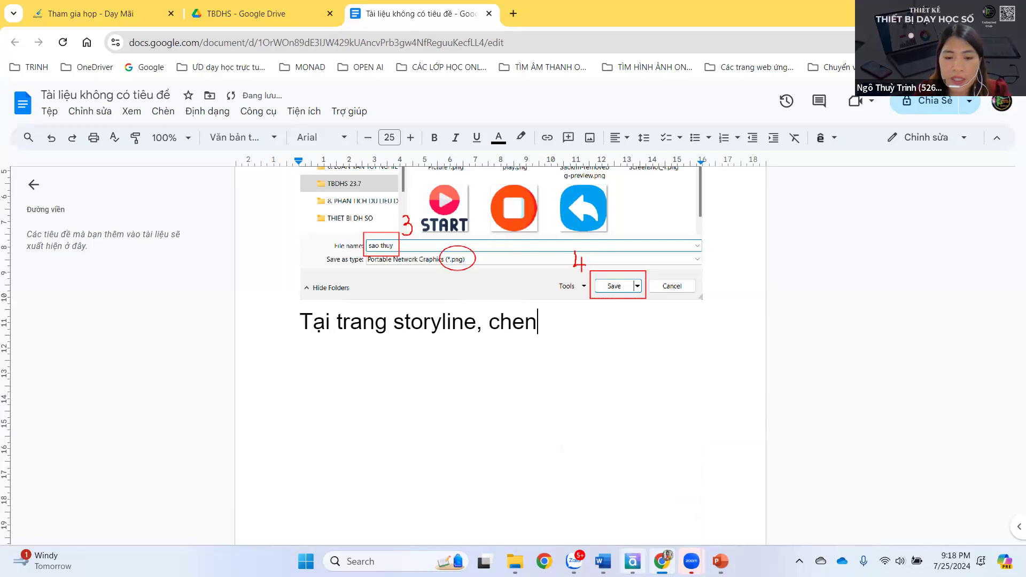
type("hình ")
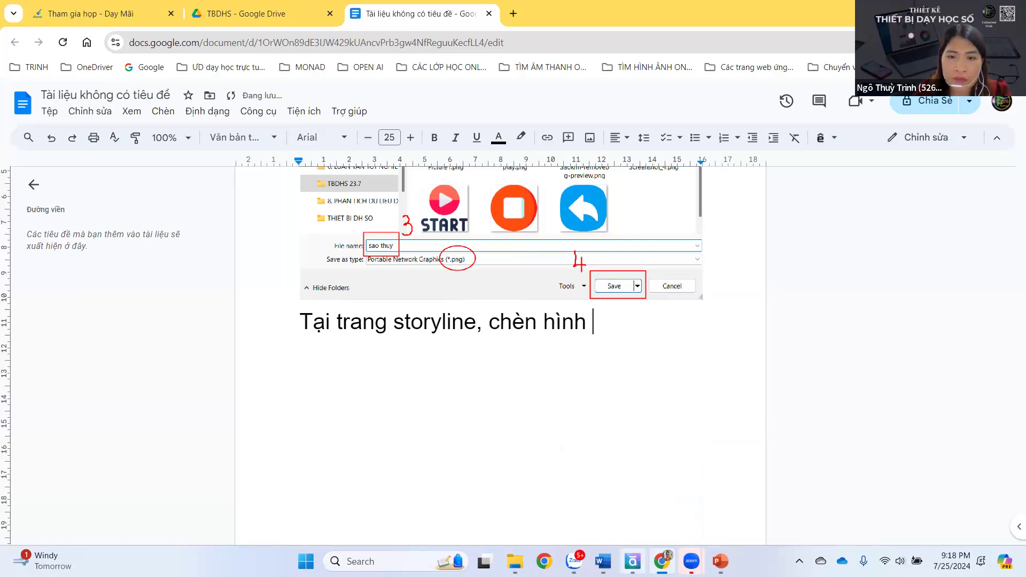
type("a")
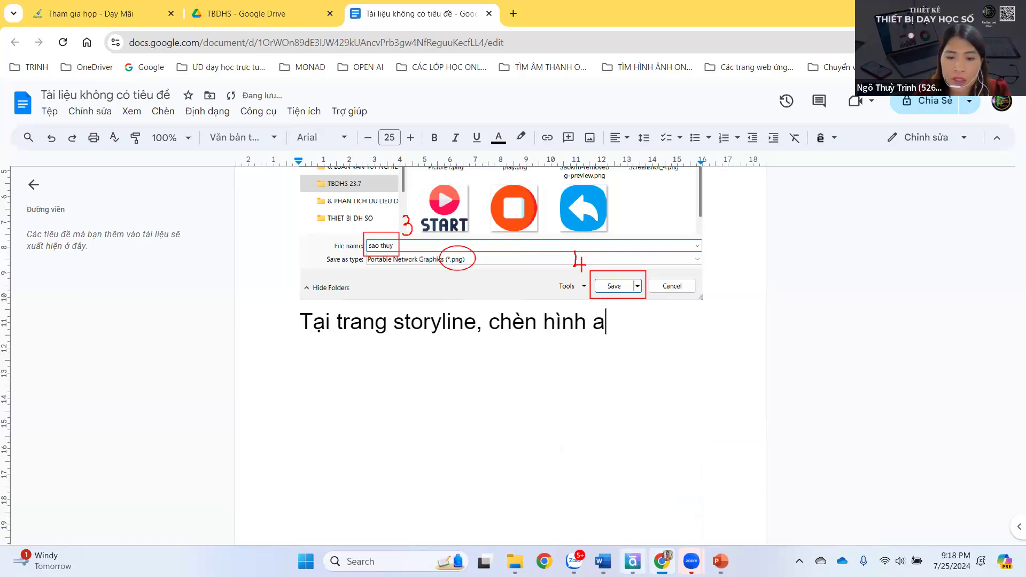
type("nhr vào:")
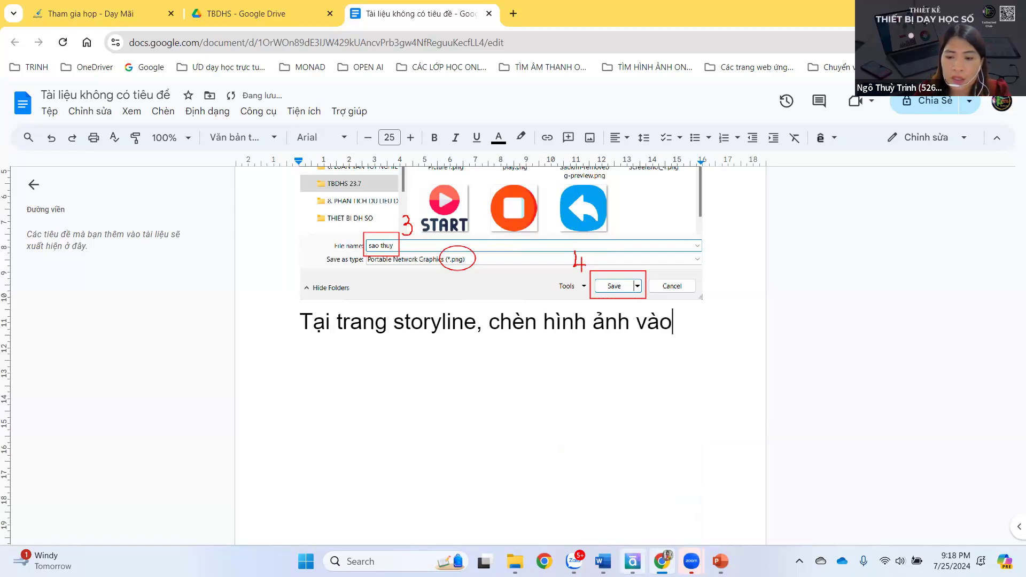
key("Return")
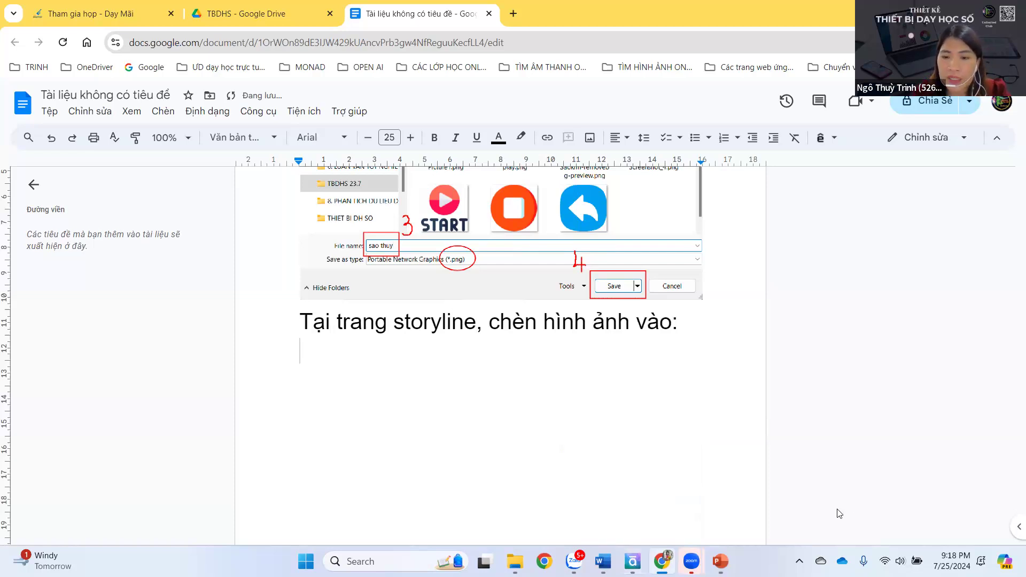
In Articulate Storyline, show the picture insertion options and mark Insert, Picture and Picture from File with red boxes numbered 1, 2 and 3
key("alt+Tab")
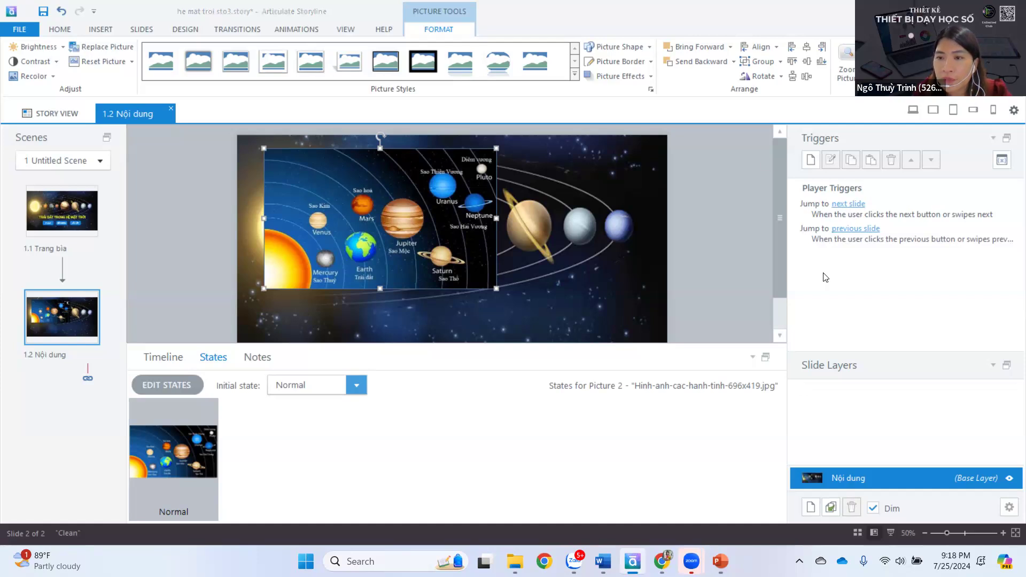
left_click(99, 30)
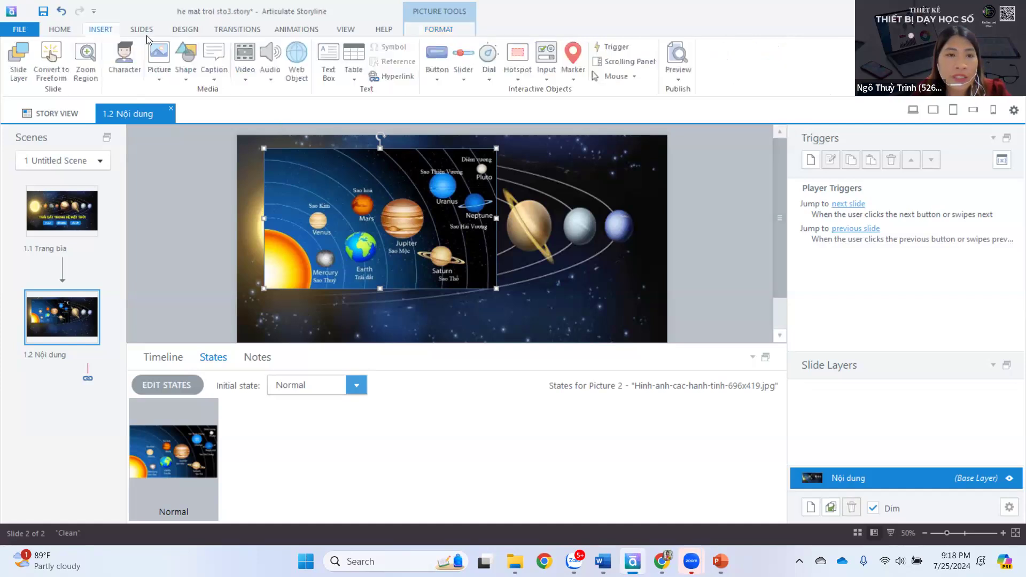
left_click(159, 69)
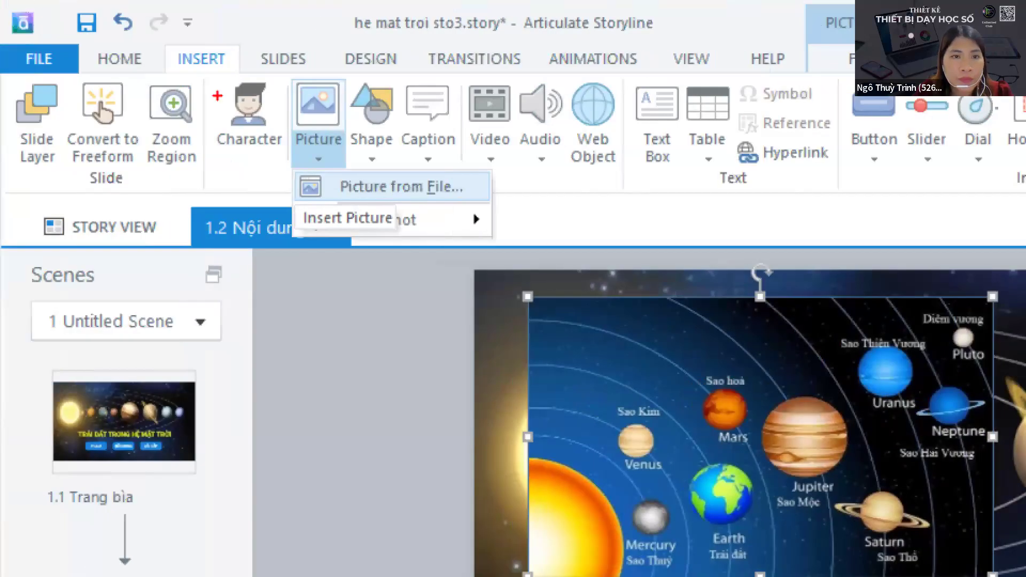
mouse_move(165, 38)
left_mouse_down()
mouse_move(240, 79)
mouse_move(314, 100)
mouse_move(350, 169)
mouse_move(380, 186)
mouse_move(488, 203)
left_mouse_up()
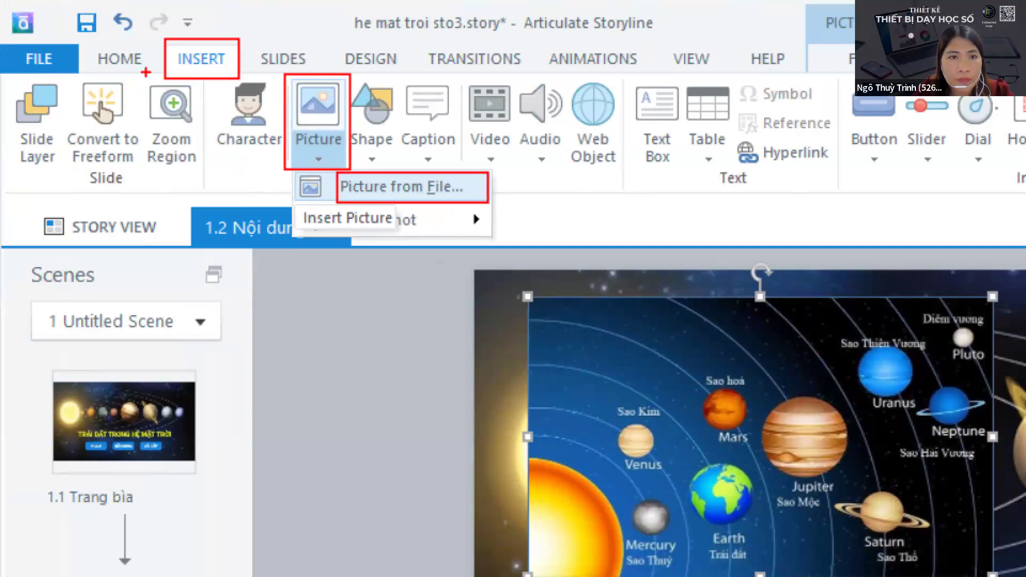
left_click_drag(146, 78, 155, 102)
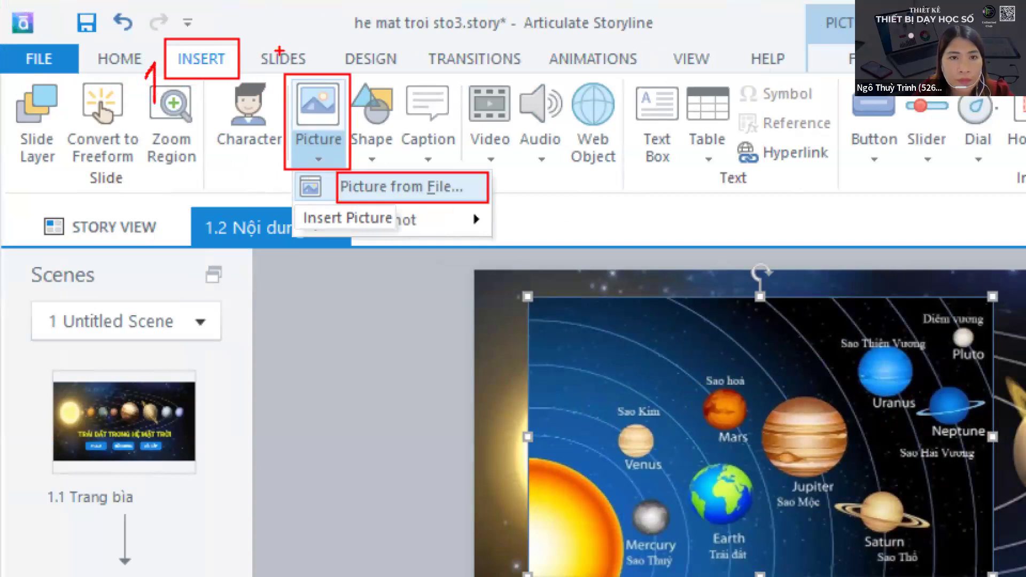
mouse_move(257, 148)
left_mouse_down()
mouse_move(270, 157)
mouse_move(252, 178)
mouse_move(282, 182)
left_mouse_up()
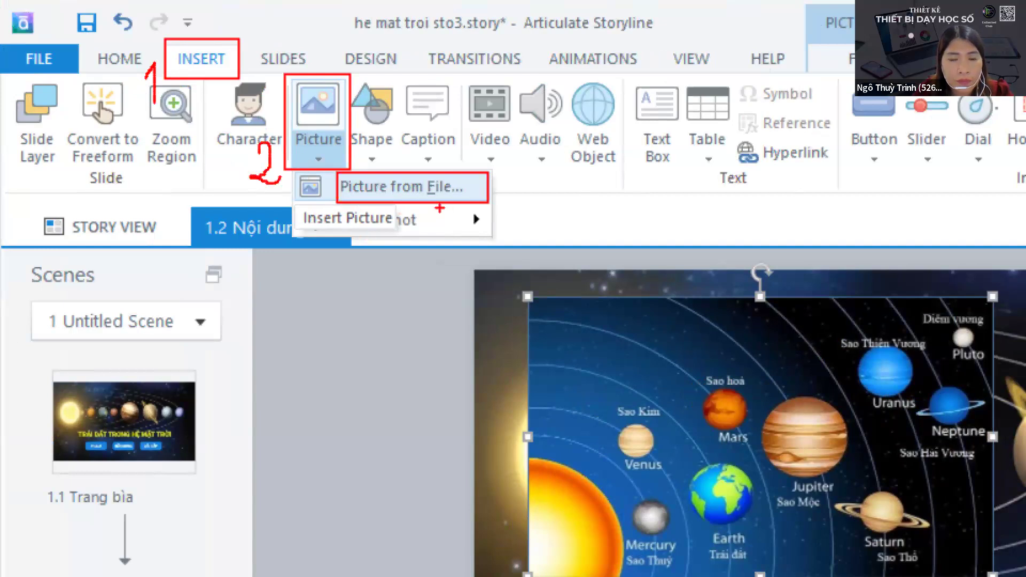
mouse_move(498, 195)
left_mouse_down()
mouse_move(516, 230)
mouse_move(492, 238)
left_mouse_up()
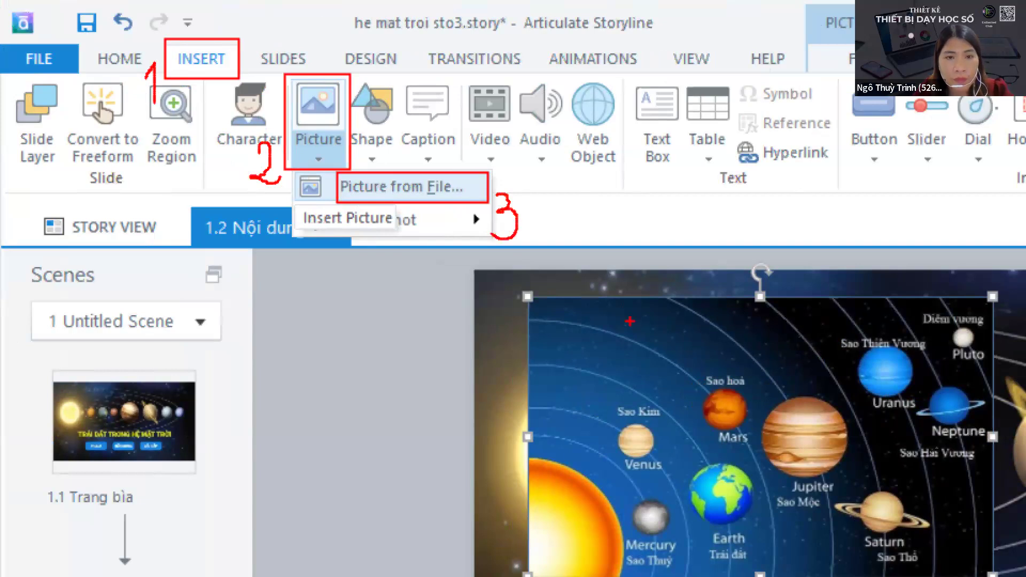
Copy a screenshot of the annotated Storyline insertion commands and paste it into the Google Docs guide below the new line of text
key("ctrl+alt+s")
left_click_drag(128, 11, 539, 270)
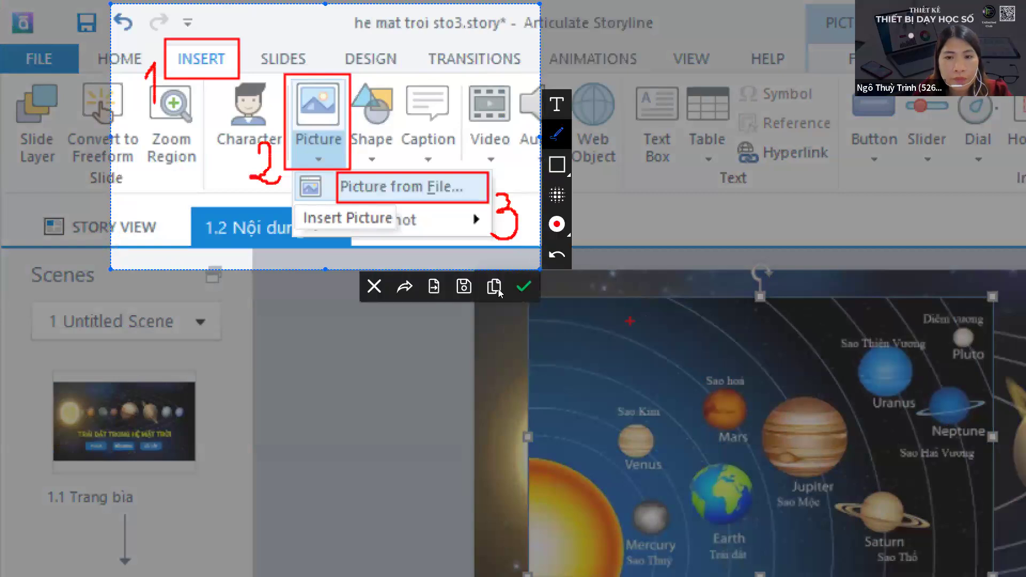
left_click(480, 286)
mouse_move(661, 561)
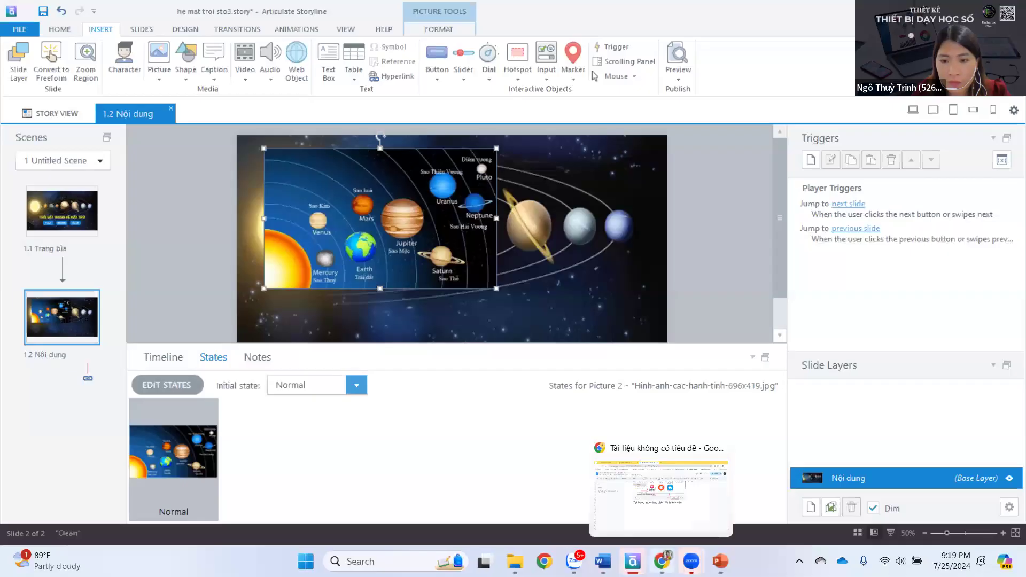
left_click(661, 494)
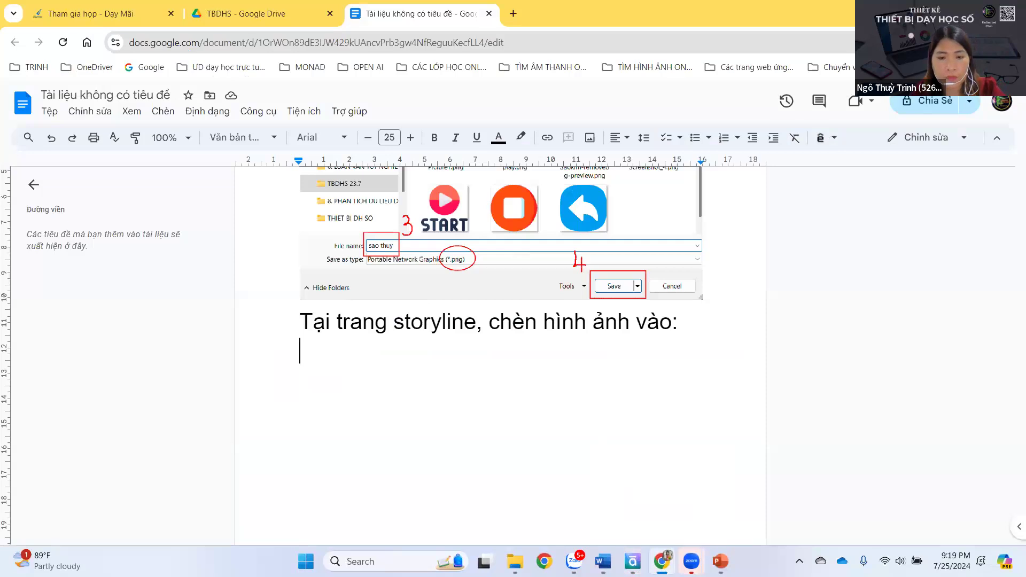
key("ctrl+v")
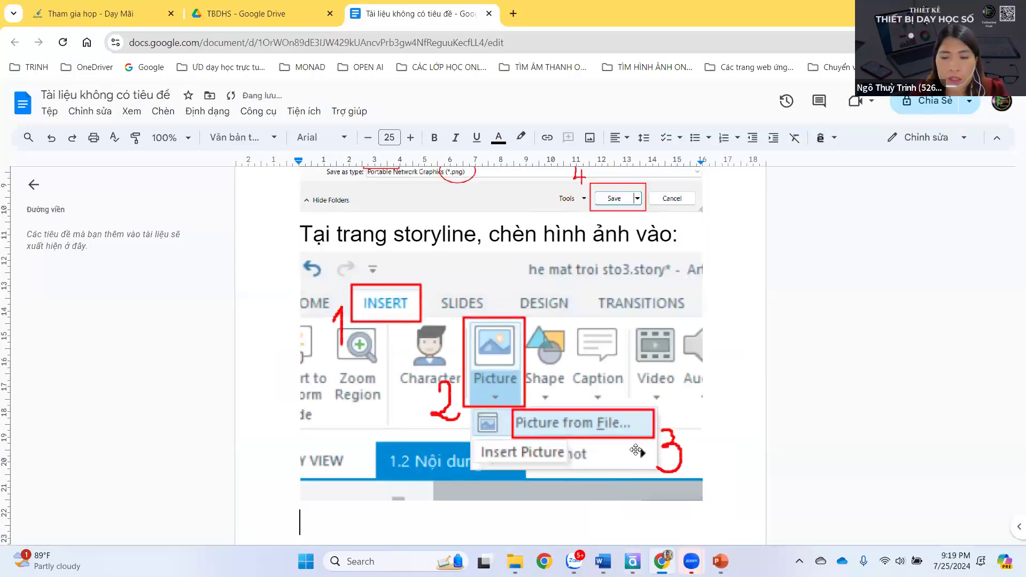
scroll(709, 381, "down", 2)
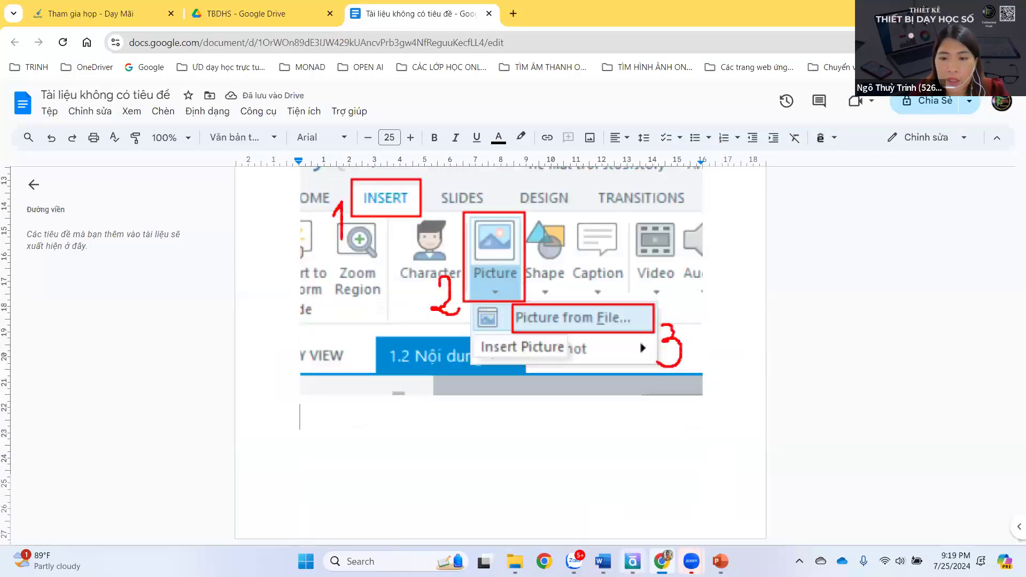
Switch back to Articulate Storyline, start inserting a picture from file and select sao thuy.png in the TBDHS 23.7 folder
left_click(632, 561)
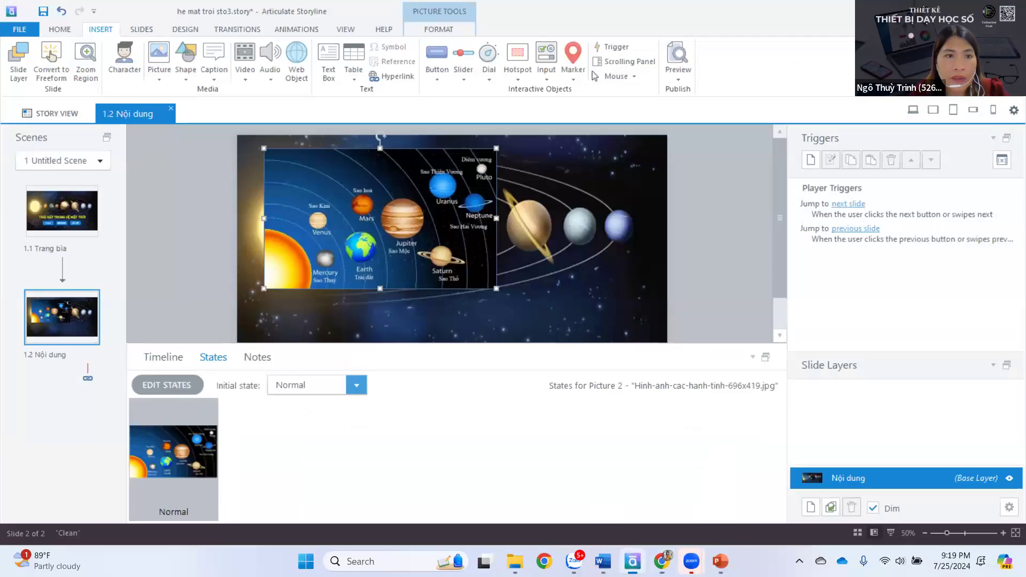
left_click(160, 75)
left_click(176, 93)
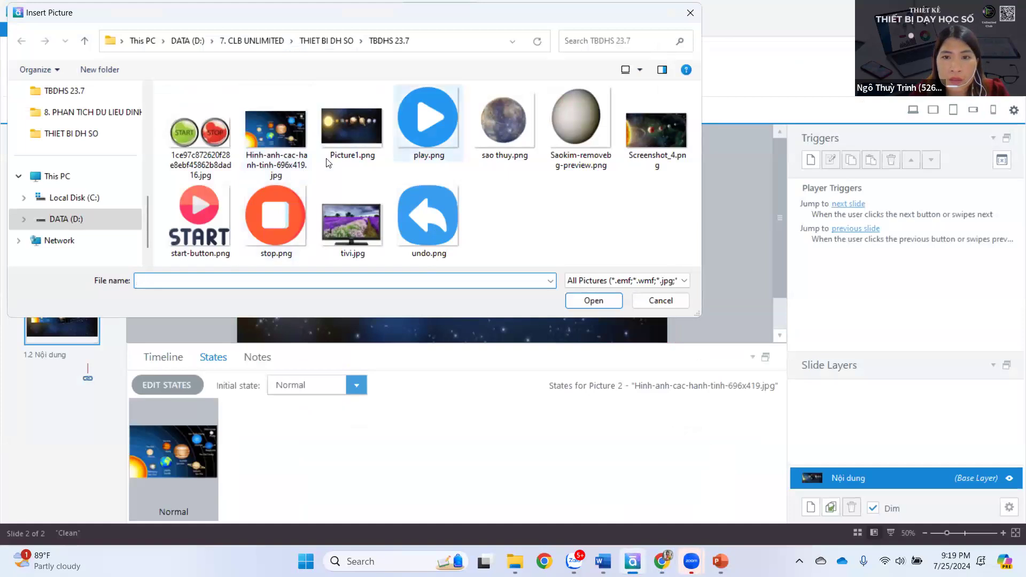
left_click(501, 121)
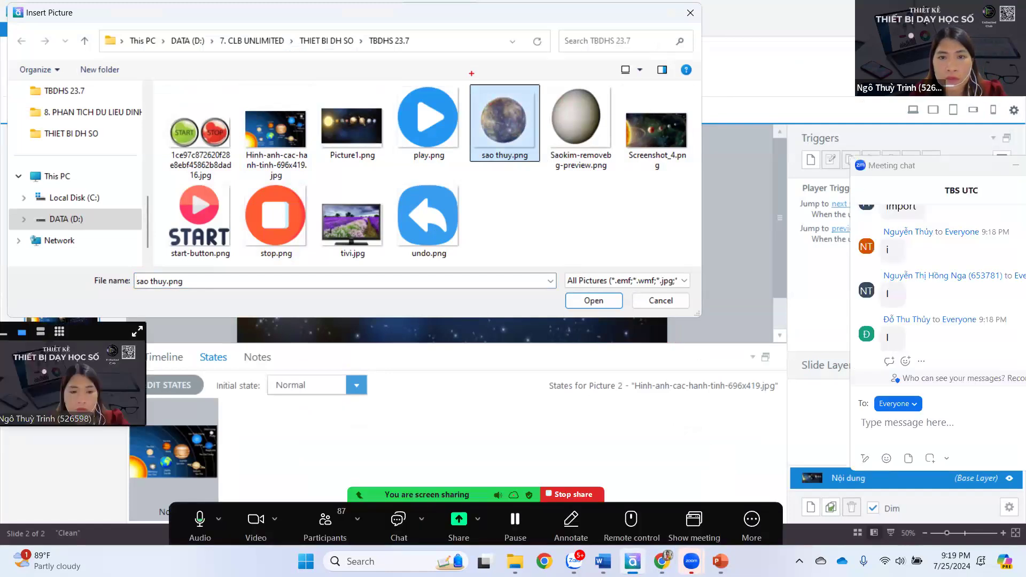
Mark the sao thuy.png file and the Open button with red boxes numbered 4 and 5
mouse_move(462, 75)
left_mouse_down()
mouse_move(482, 81)
mouse_move(540, 146)
mouse_move(543, 170)
left_mouse_up()
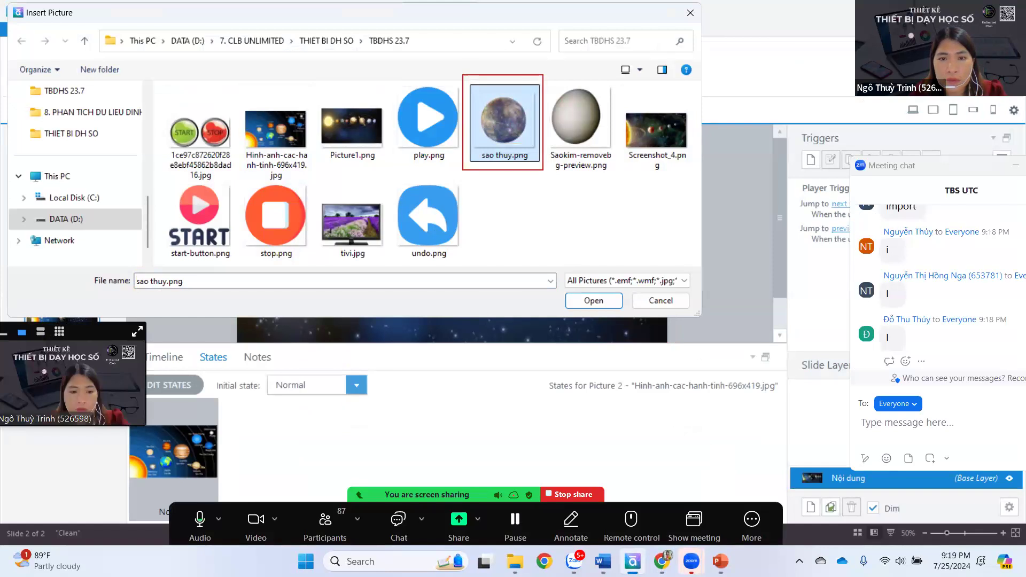
left_click_drag(564, 289, 627, 315)
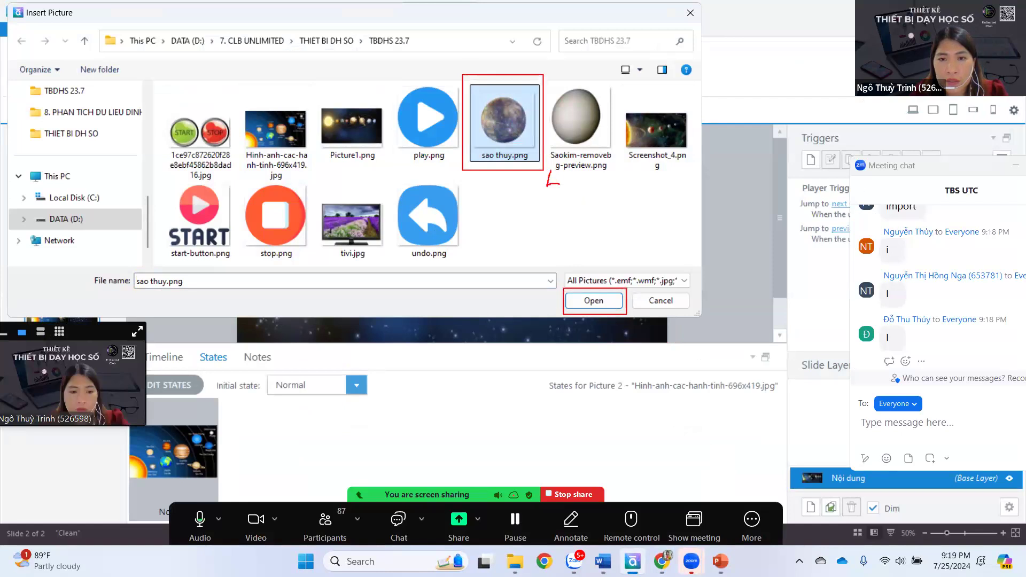
left_click_drag(555, 173, 558, 193)
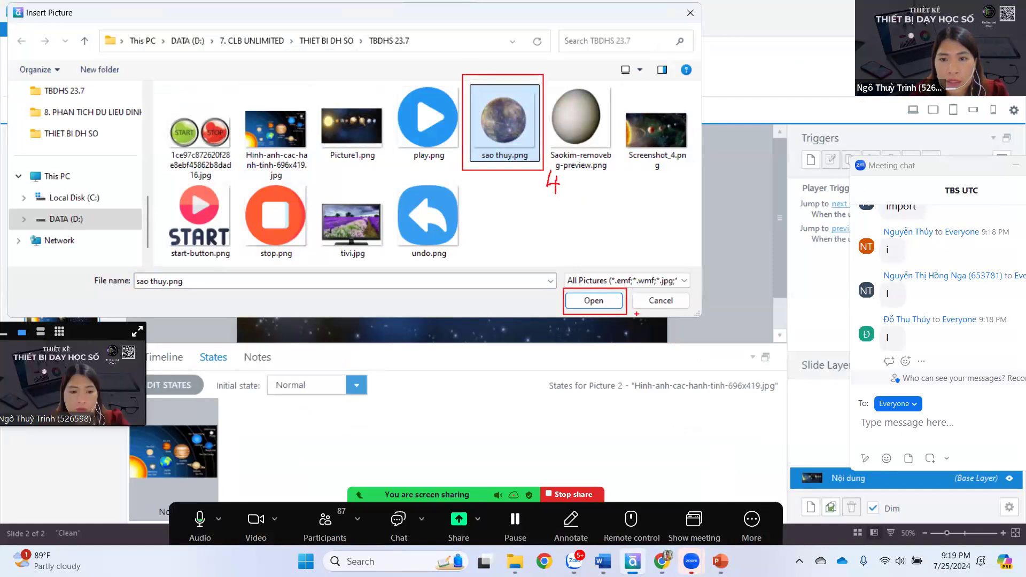
mouse_move(634, 317)
left_mouse_down()
mouse_move(646, 319)
mouse_move(636, 324)
left_mouse_up()
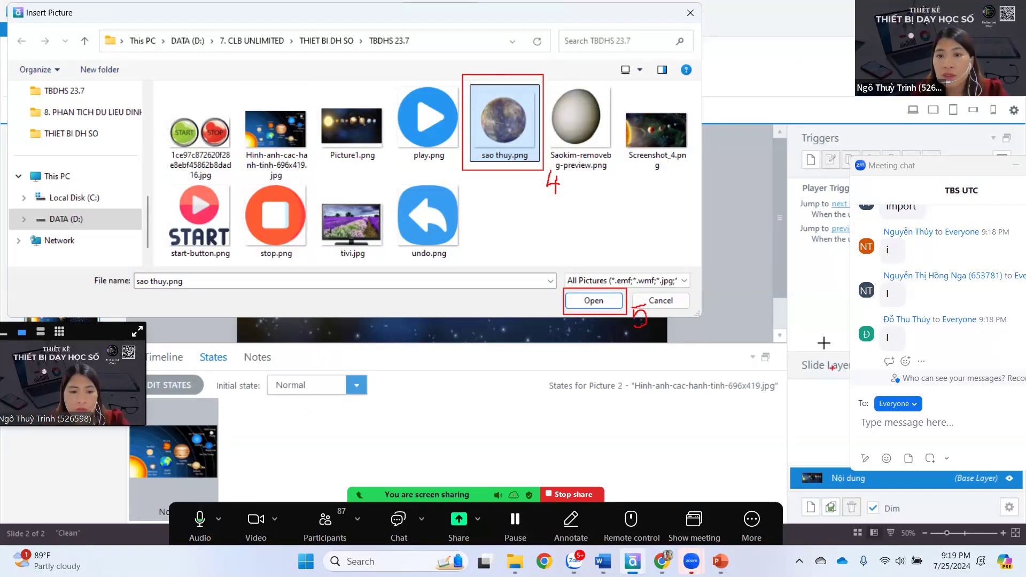
Copy a screenshot of the annotated file selection with its marked Open button, and insert sao thuy.png into the slide
key("ctrl+alt+s")
left_click_drag(163, 55, 708, 335)
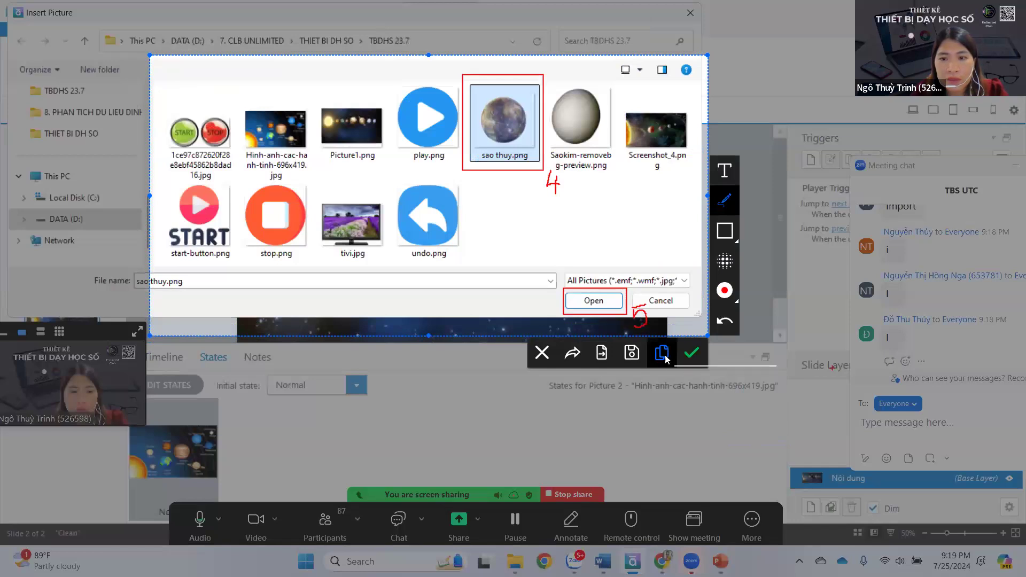
left_click(668, 360)
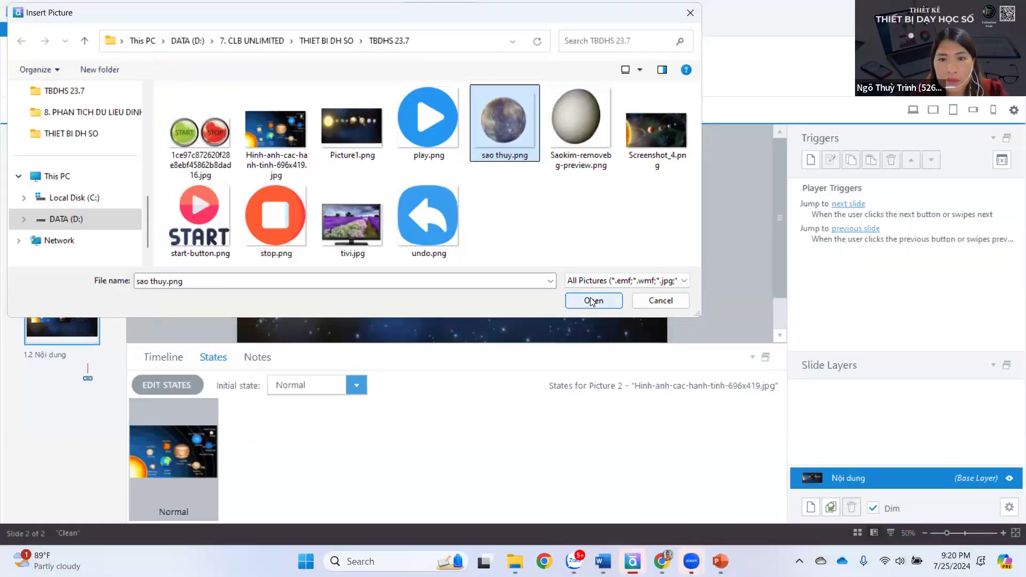
left_click(592, 300)
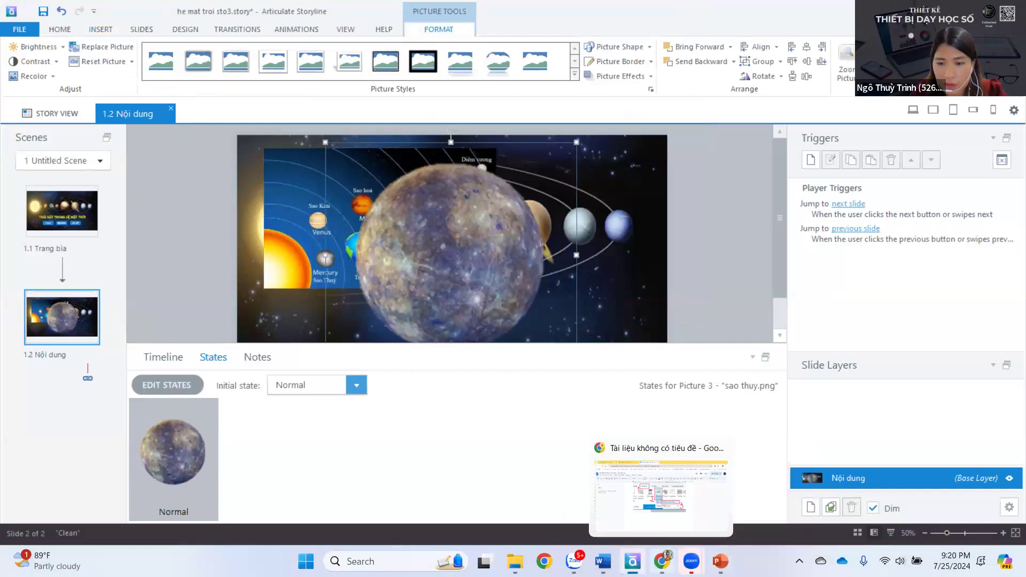
Switch to the Google Docs guide and paste the file selection screenshot below the screenshot of the insertion commands
left_click(699, 450)
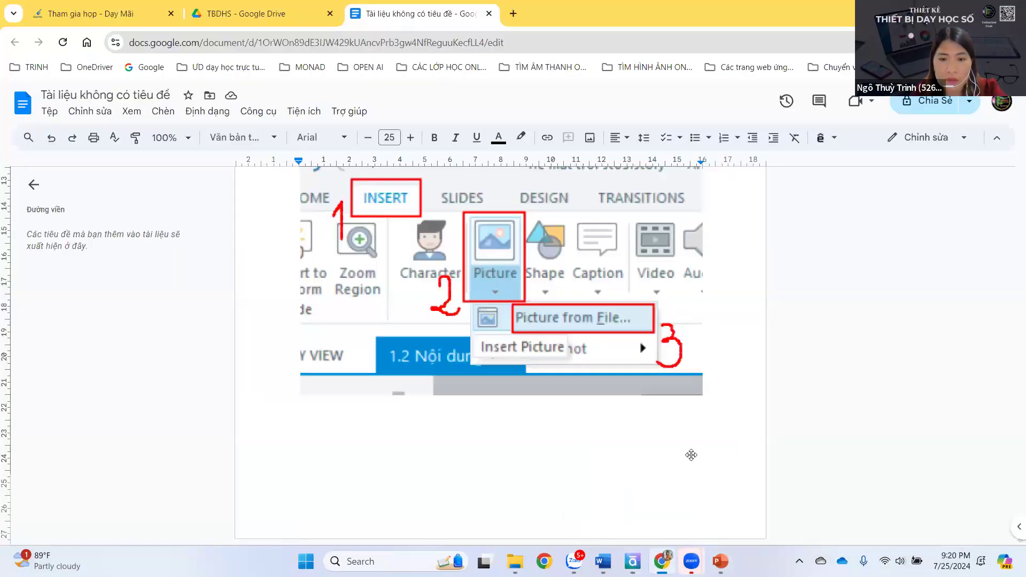
key("ctrl+v")
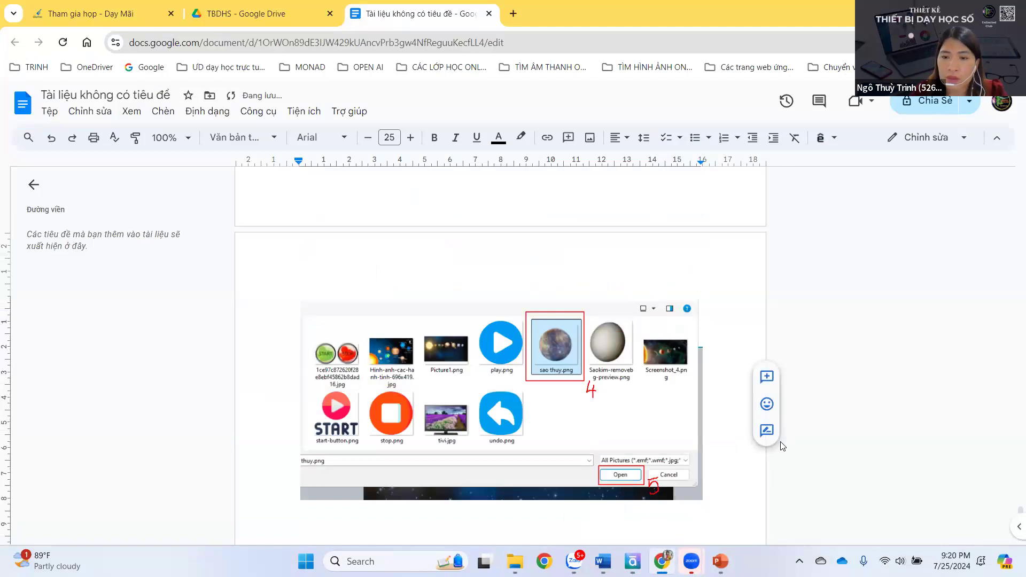
scroll(668, 412, "down", 5)
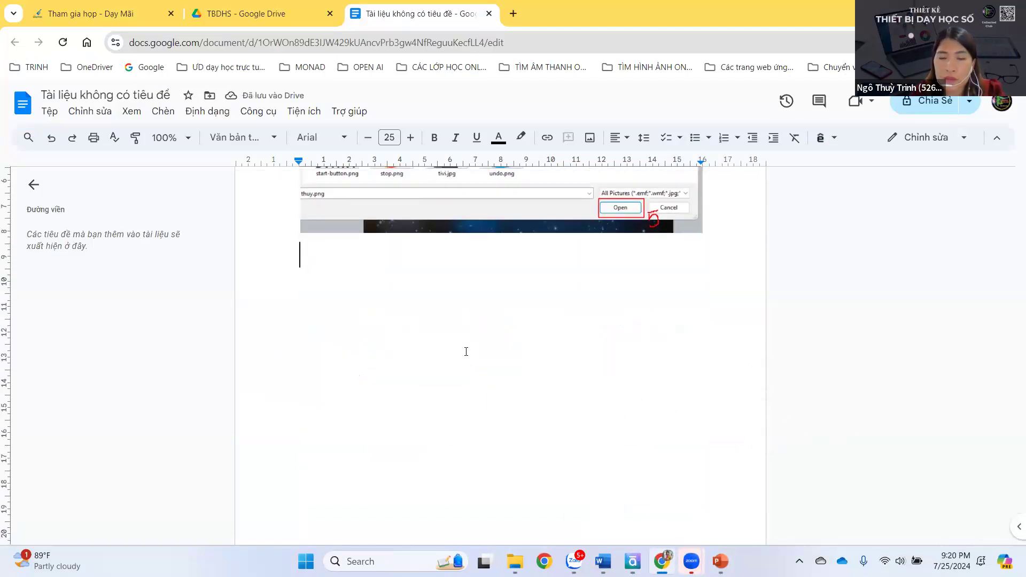
Switch back to Articulate Storyline and move the labelled solar system picture off the slide, beside its left edge
mouse_move(691, 561)
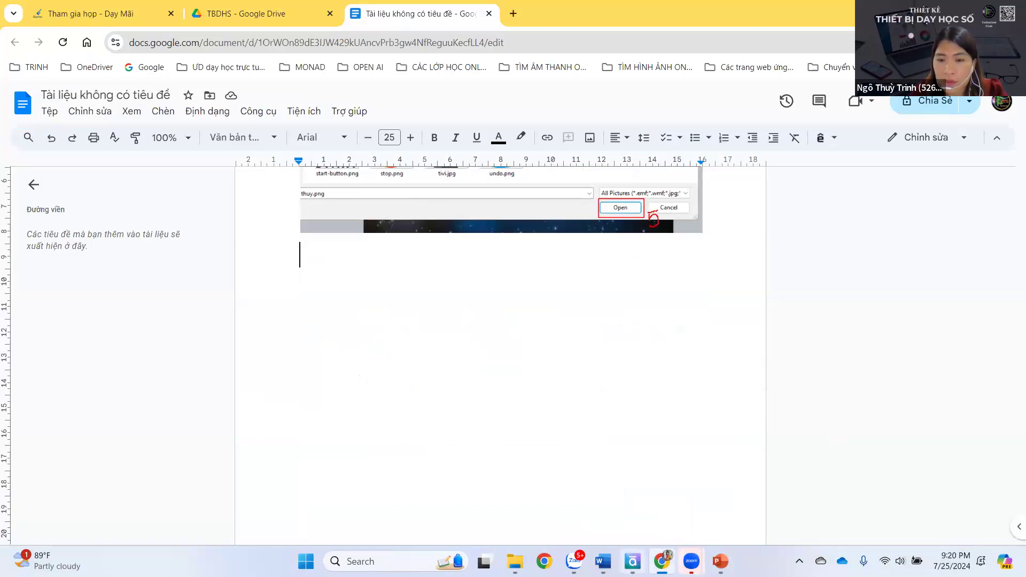
left_click(633, 561)
left_click_drag(286, 211, 20, 199)
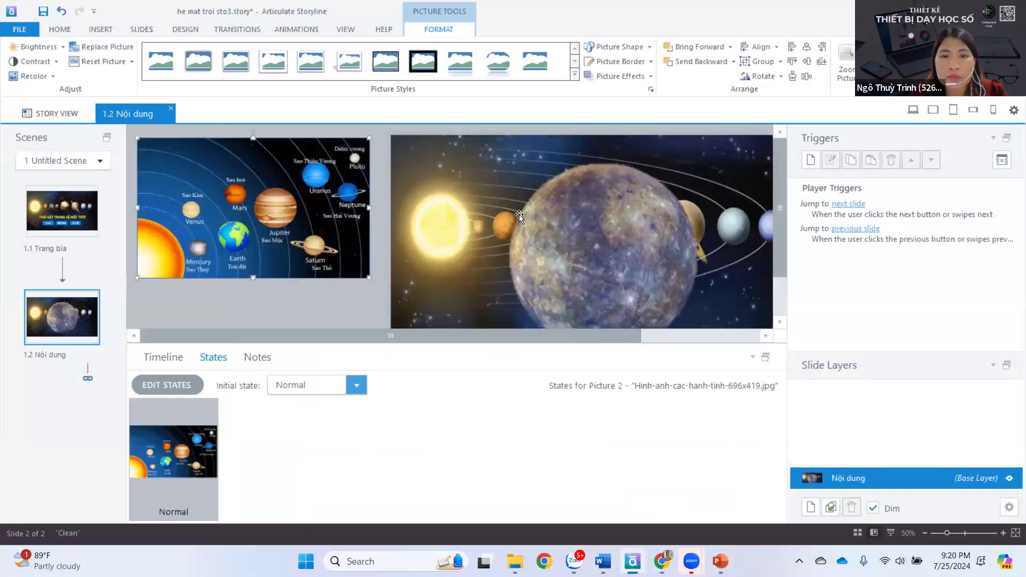
scroll(575, 233, "down", 2)
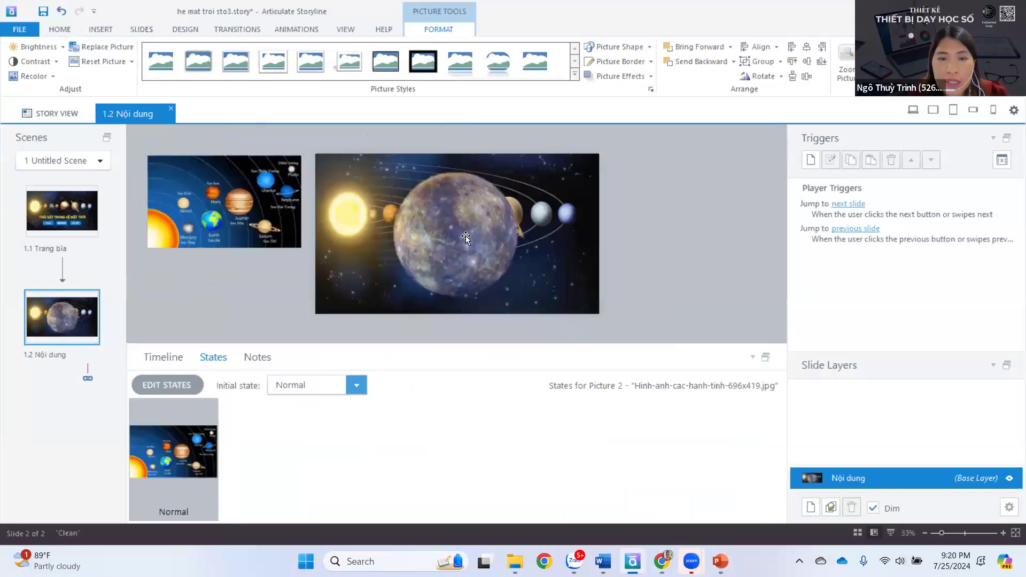
Shrink the sao thuy picture to roughly the size of the small planets and place it beside the sun
left_click(482, 262)
left_click_drag(538, 308, 454, 231)
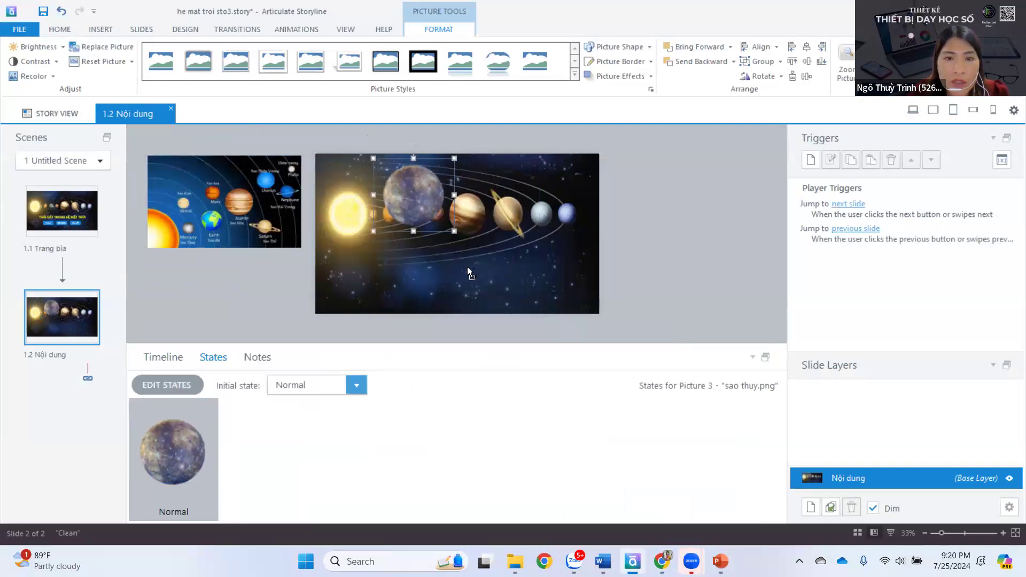
scroll(467, 266, "up", 2)
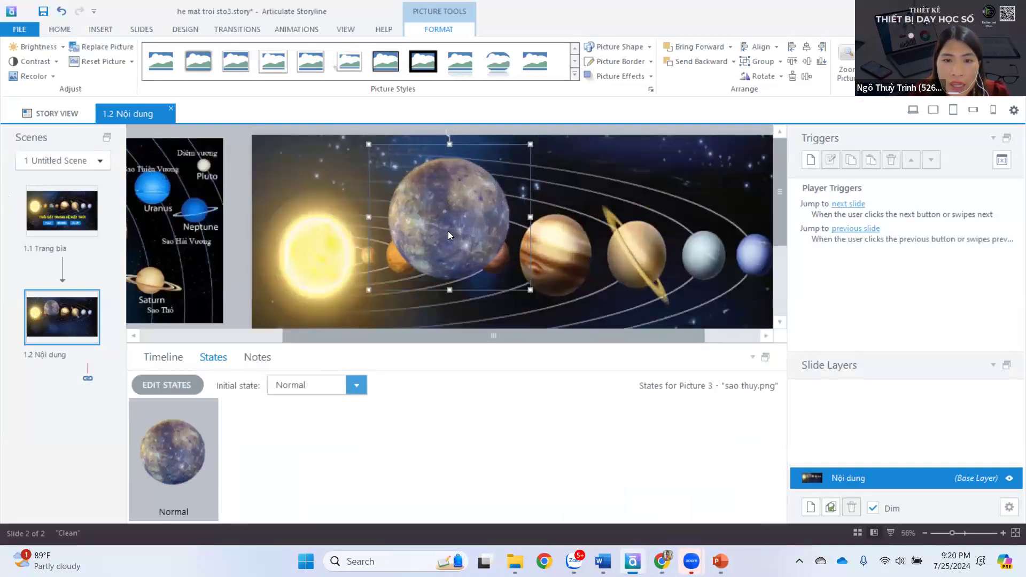
scroll(497, 269, "up", 1)
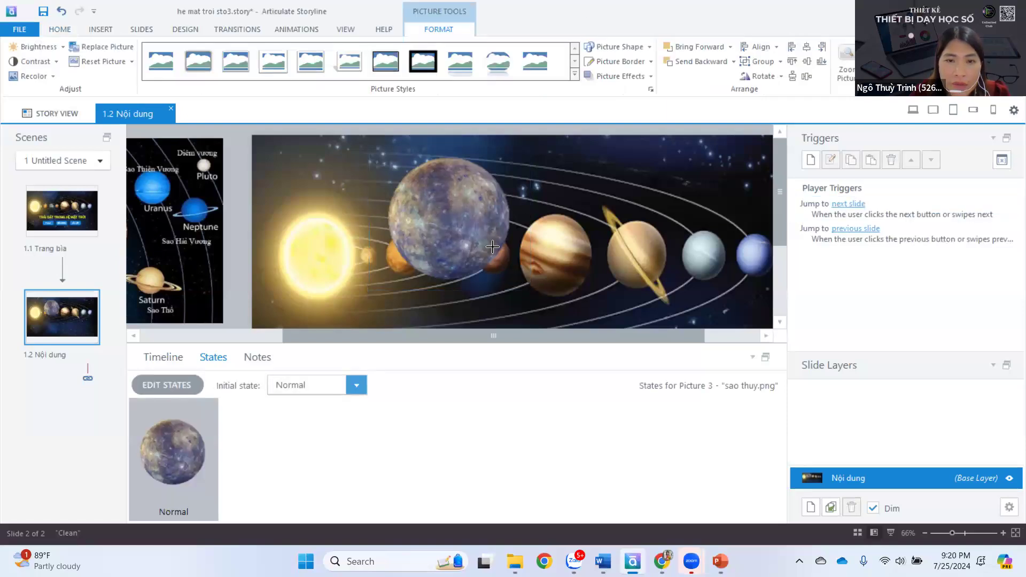
key("ctrl+z")
left_click_drag(383, 246, 404, 260)
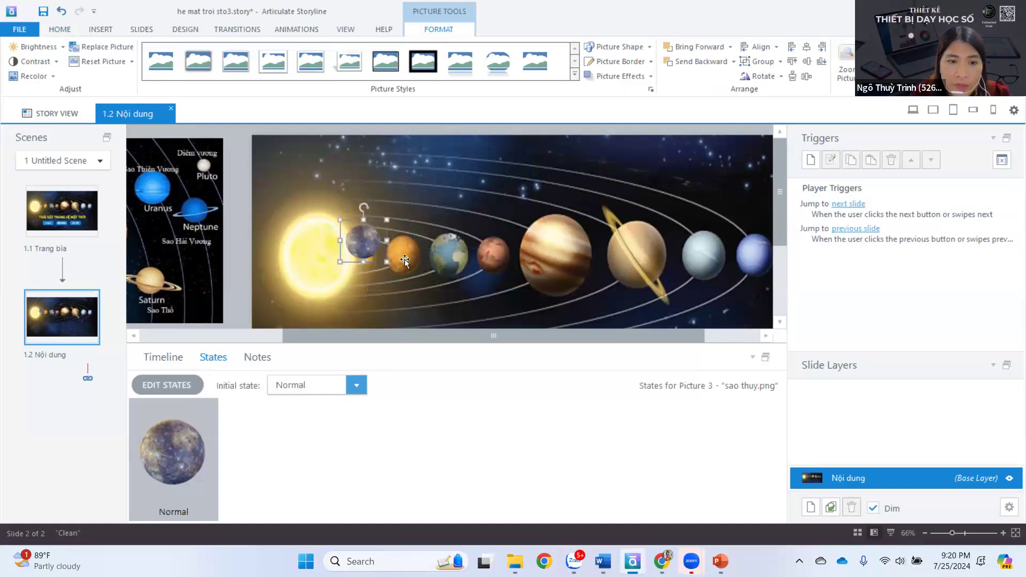
scroll(412, 261, "up", 1)
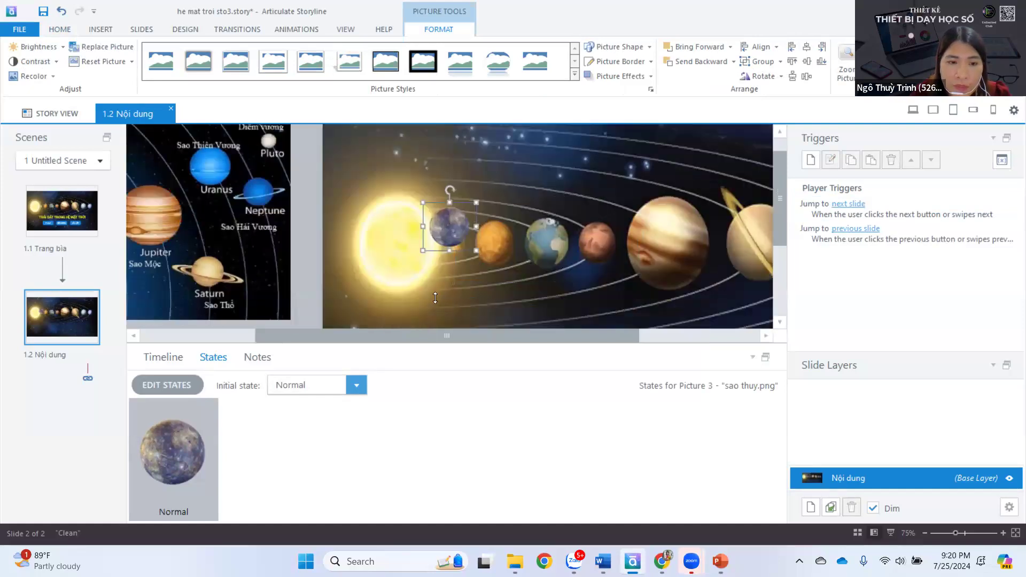
Shrink the sao thuy picture further to about the size of the background's innermost planet, next to that planet
left_click_drag(474, 241, 486, 260)
key("Escape")
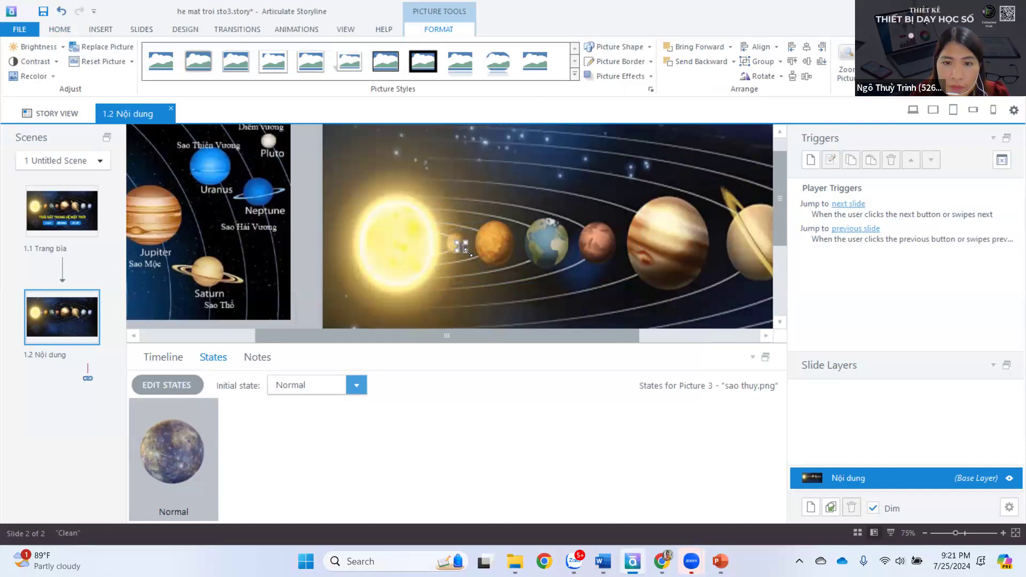
left_click_drag(467, 254, 480, 262)
scroll(480, 262, "up", 2)
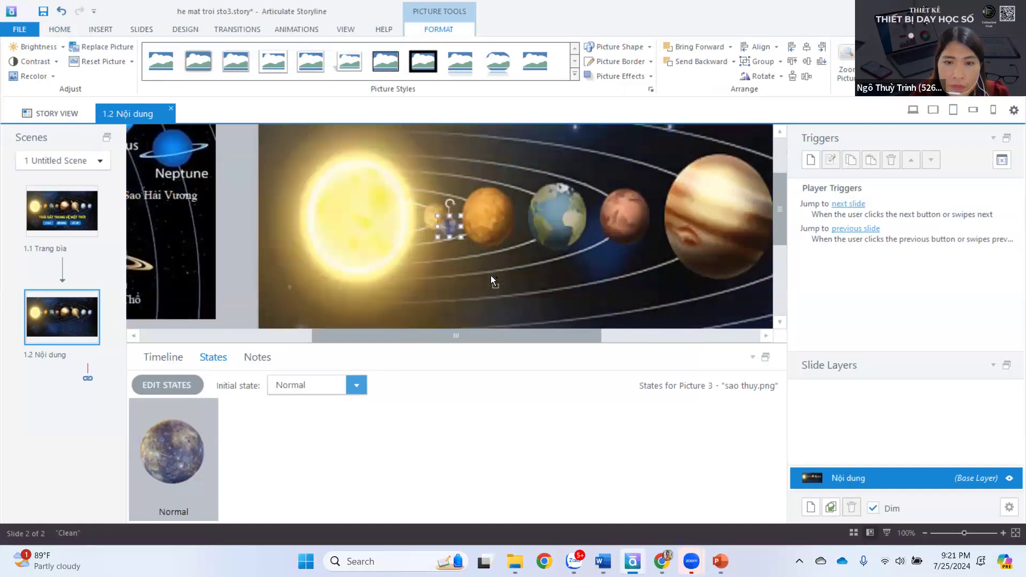
key("Escape")
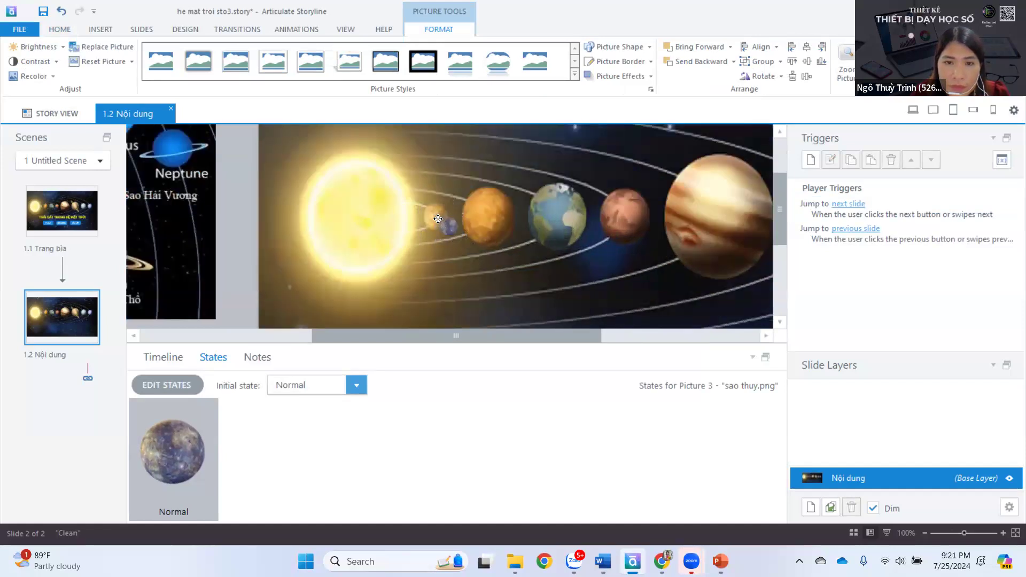
Move the sao thuy picture over the innermost planet beside the sun and adjust its size to cover that planet
left_click(443, 225)
left_click(450, 231)
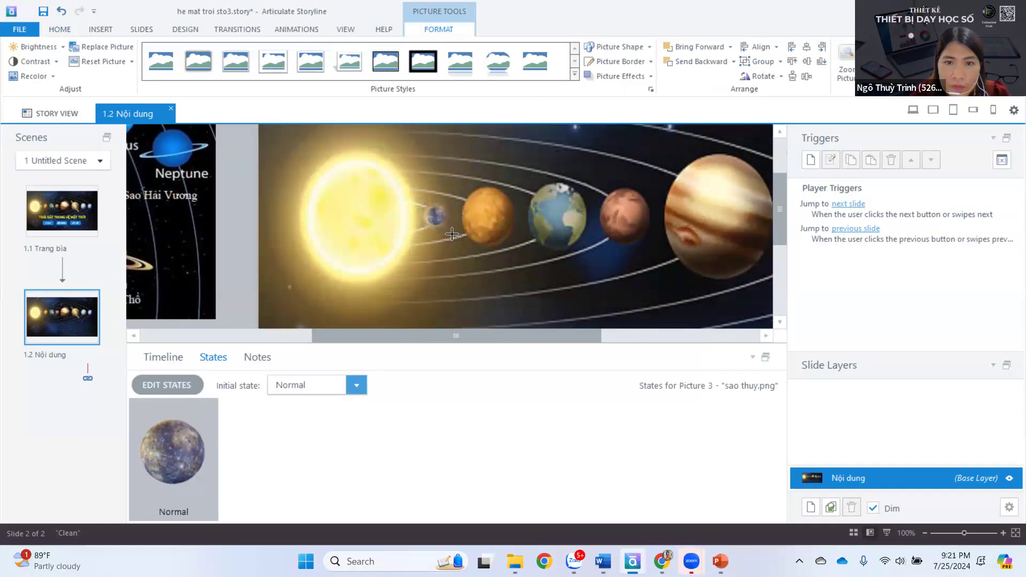
left_click(453, 233)
left_click(458, 236)
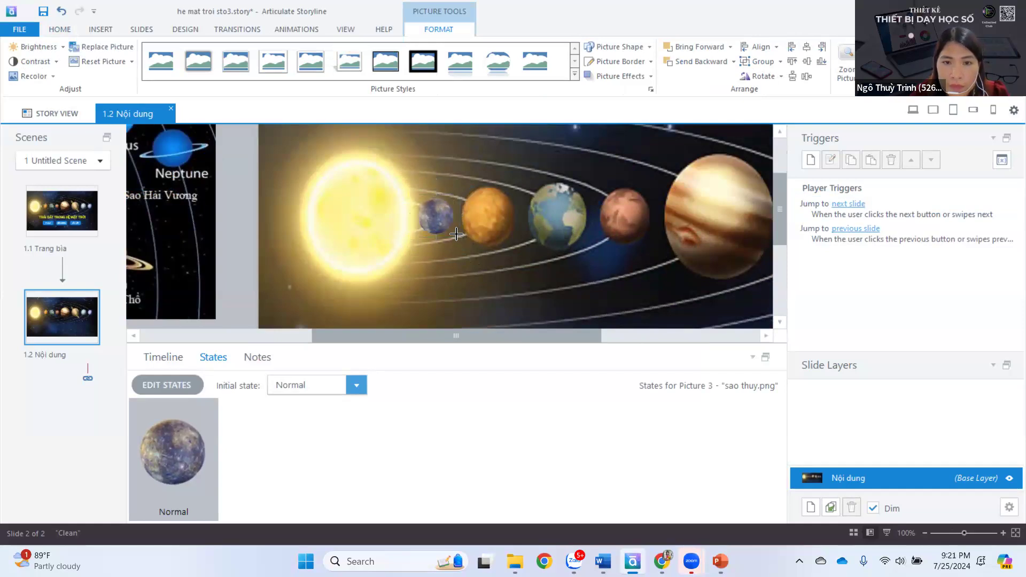
left_click(458, 236)
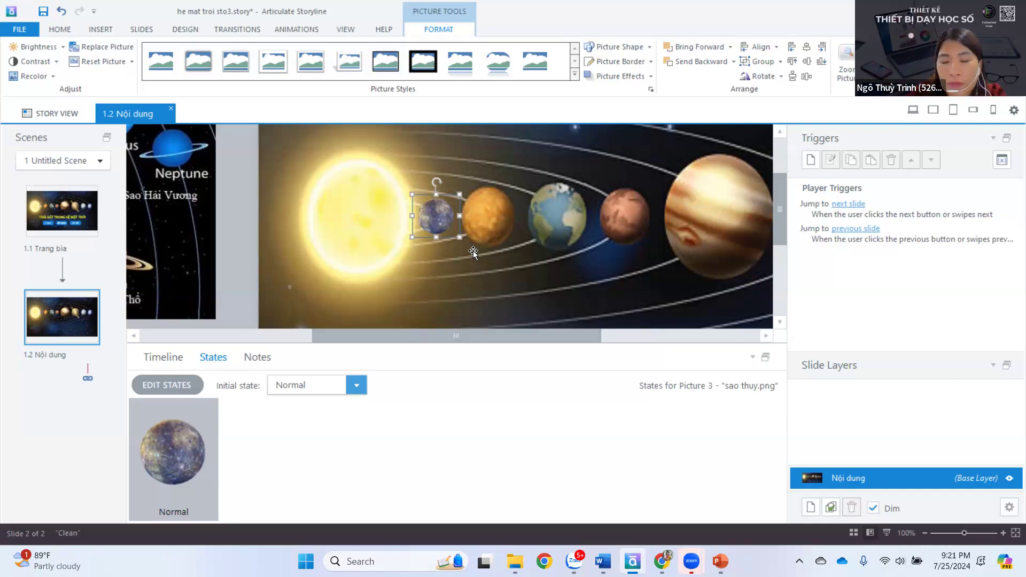
left_click(465, 267)
left_click(433, 230)
left_click_drag(437, 190, 436, 212)
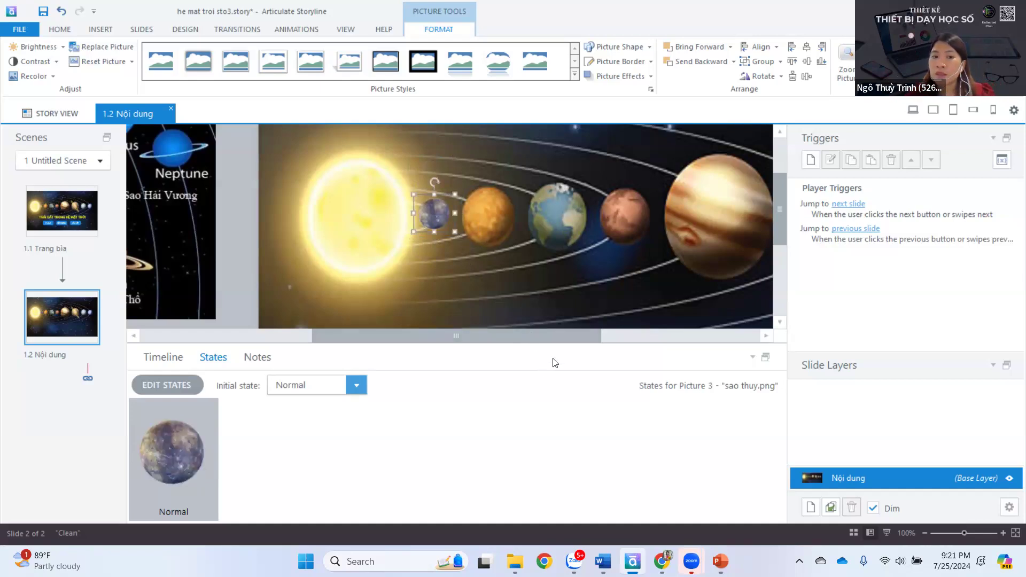
Rename the Mercury picture's timeline object from its default name to "sao thuy"
left_click(177, 357)
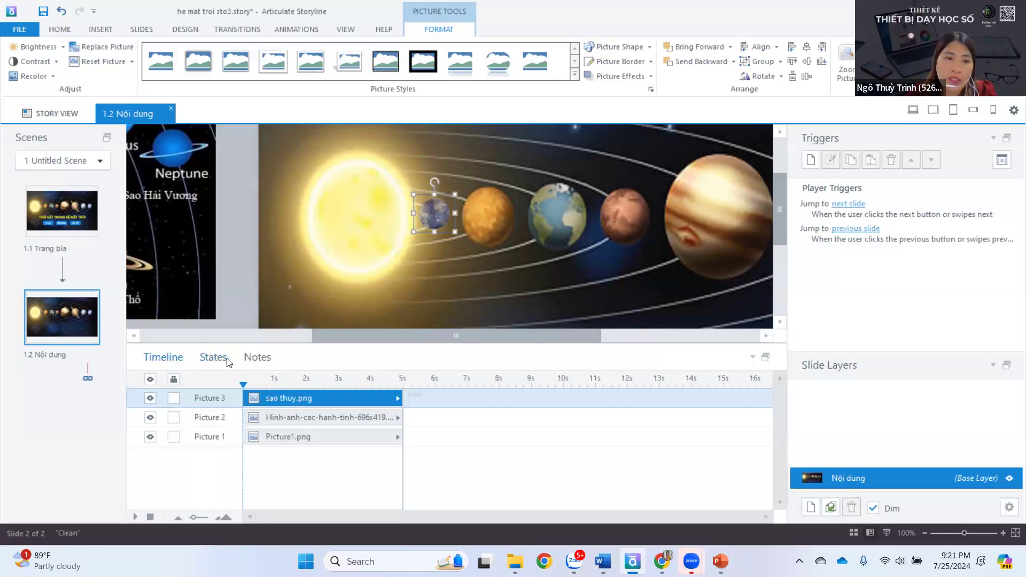
double_click(210, 399)
type("sa")
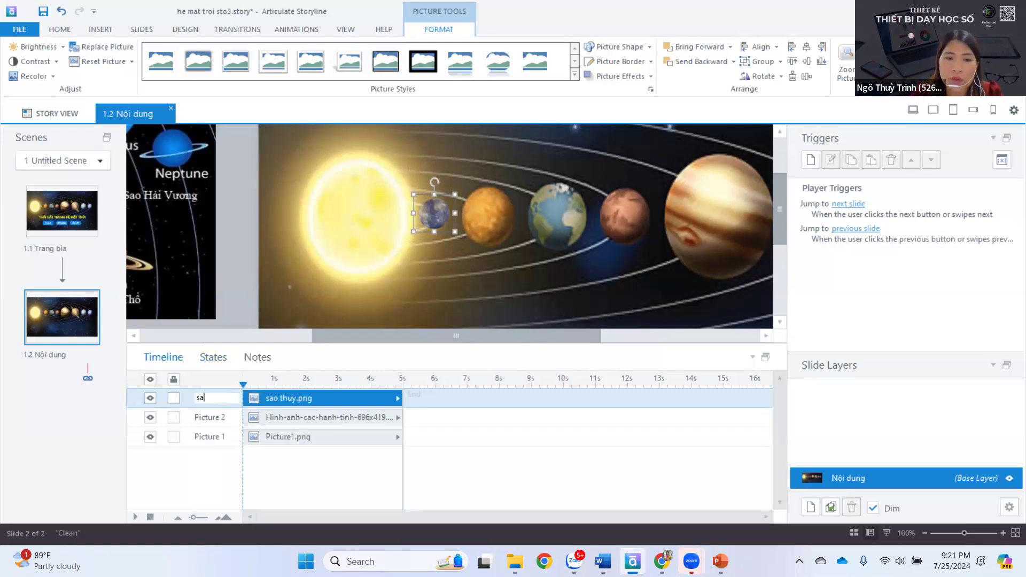
type("o thuy")
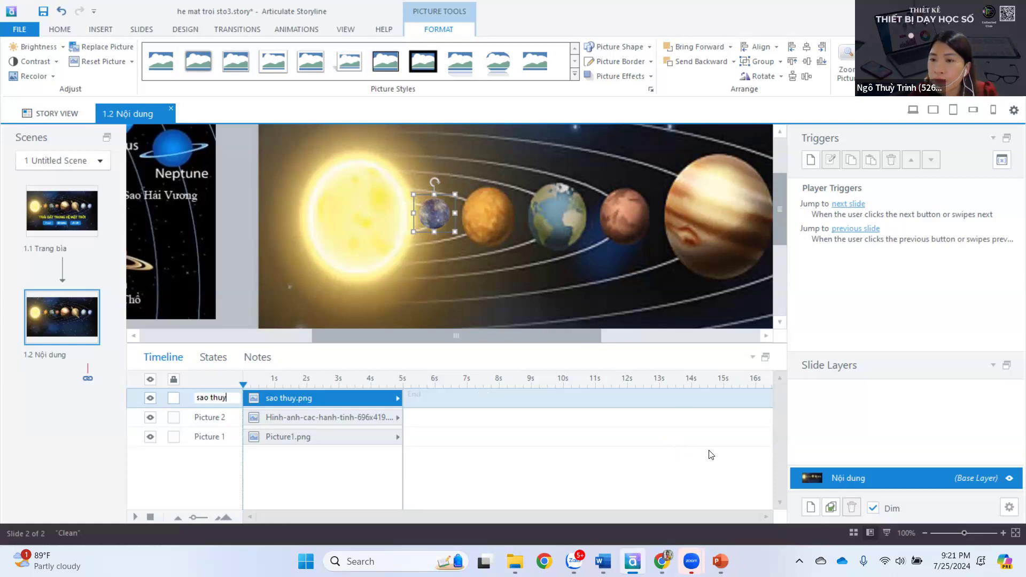
left_click(679, 439)
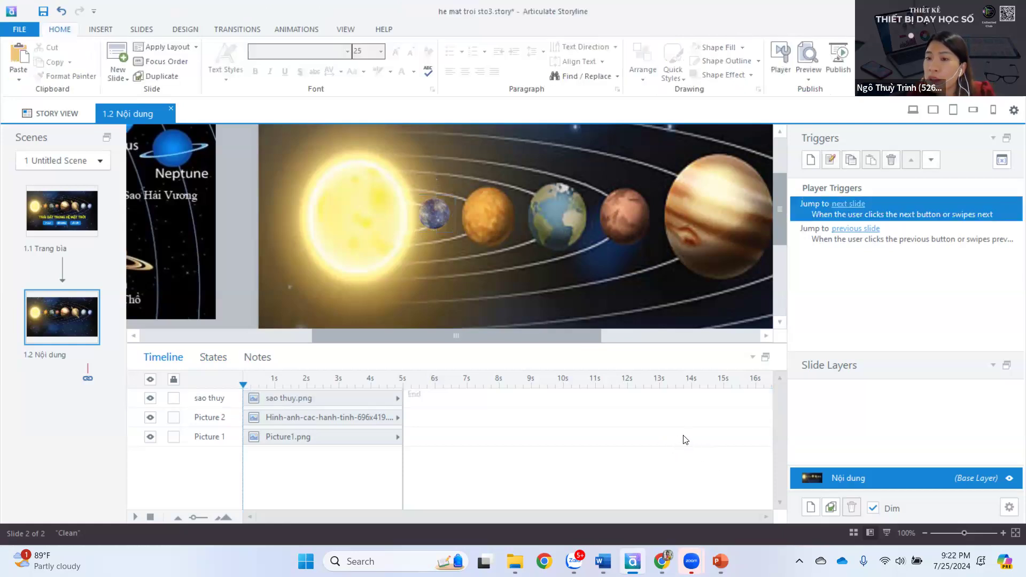
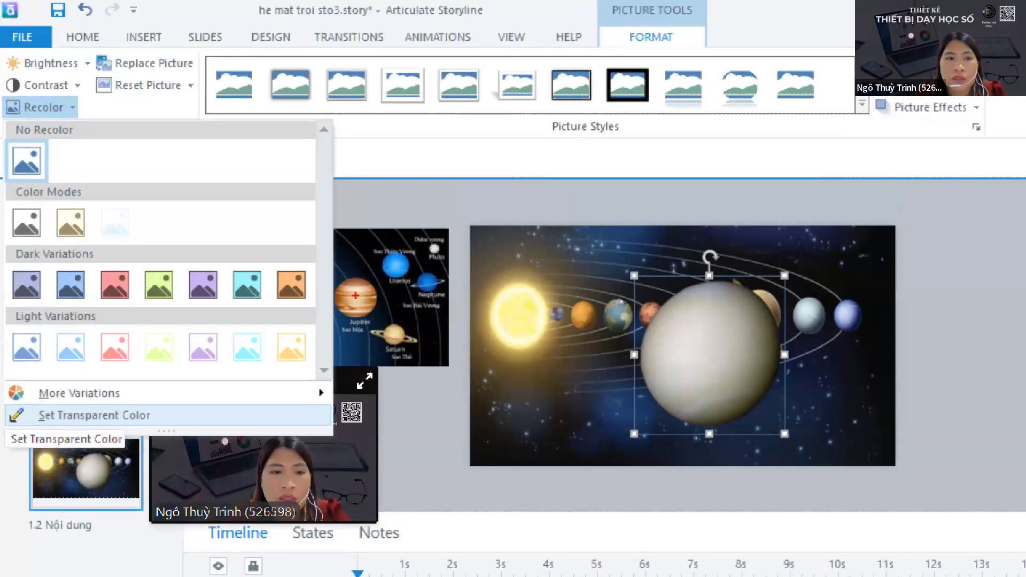
Mark Format, Recolor and Set Transparent Color with red boxes and number them 1, 2 and 3
left_click_drag(595, 22, 708, 49)
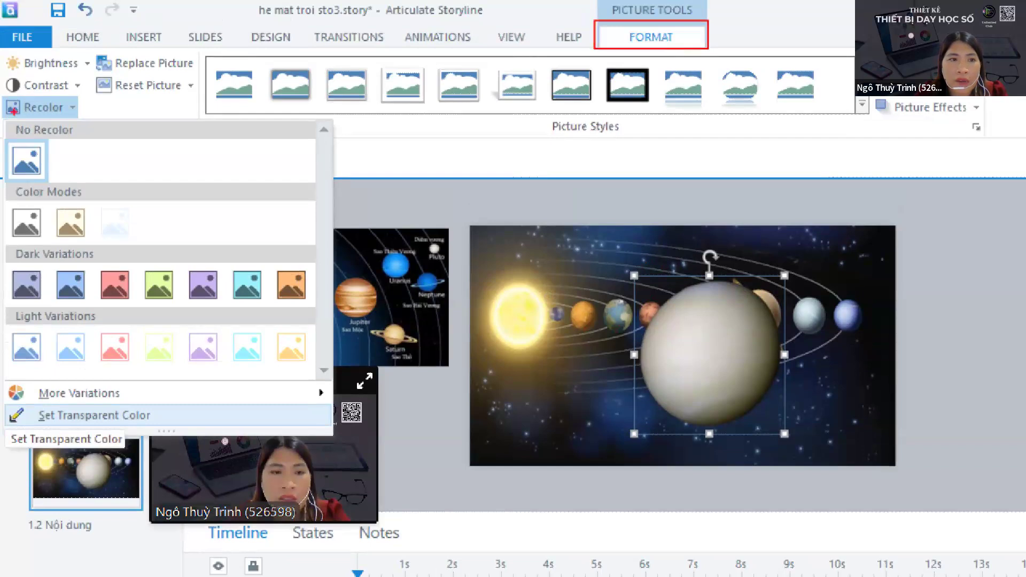
left_click_drag(2, 94, 83, 119)
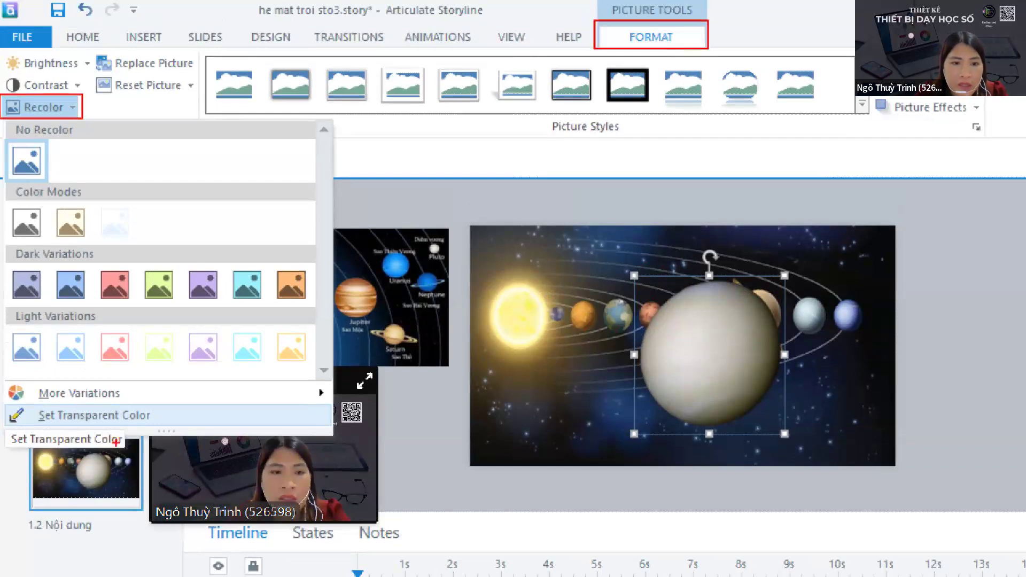
left_click_drag(4, 401, 172, 427)
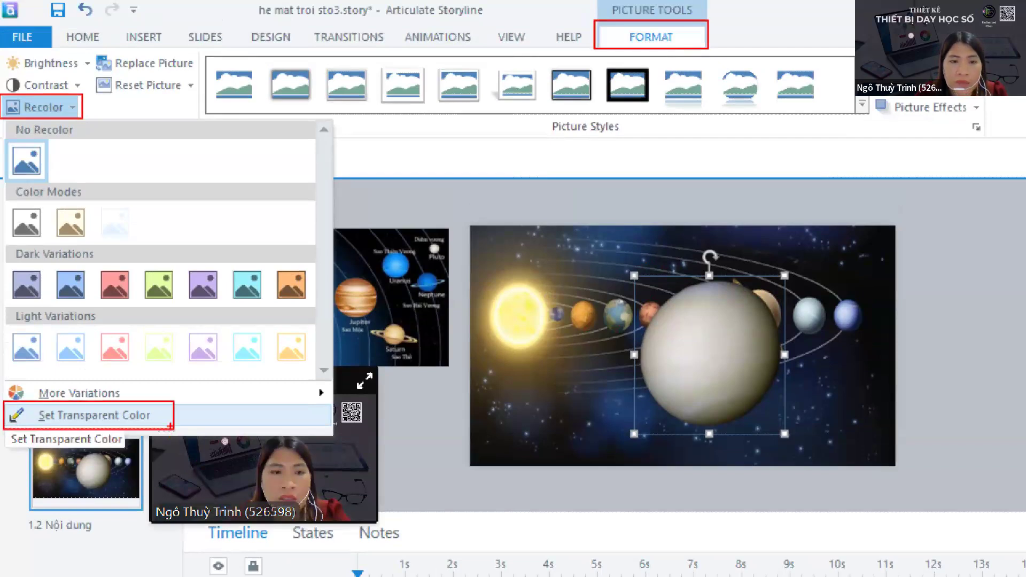
mouse_move(720, 35)
left_mouse_down()
mouse_move(735, 23)
mouse_move(738, 53)
mouse_move(736, 13)
mouse_move(735, 39)
left_mouse_up()
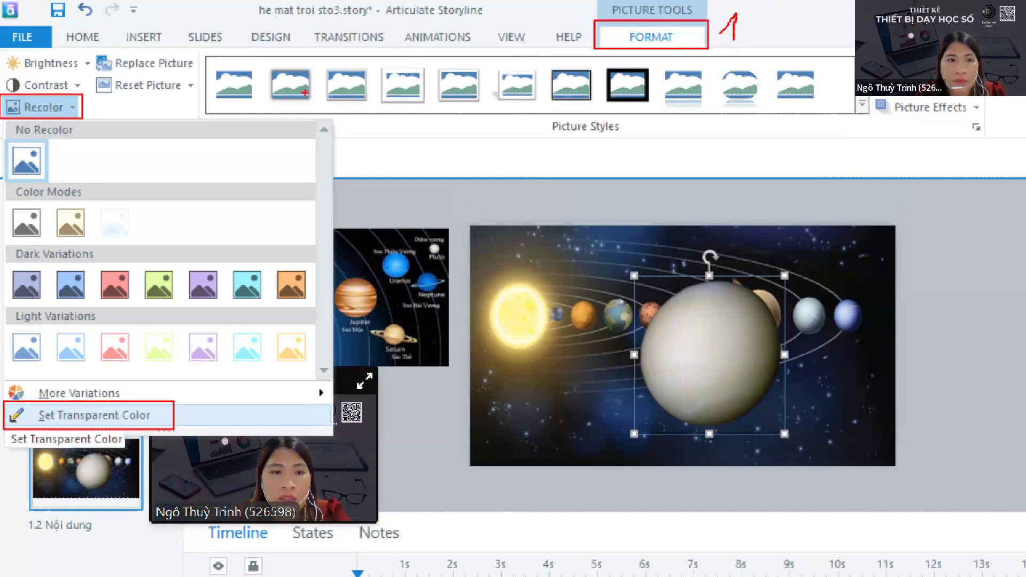
mouse_move(107, 101)
left_mouse_down()
mouse_move(104, 122)
mouse_move(127, 120)
left_mouse_up()
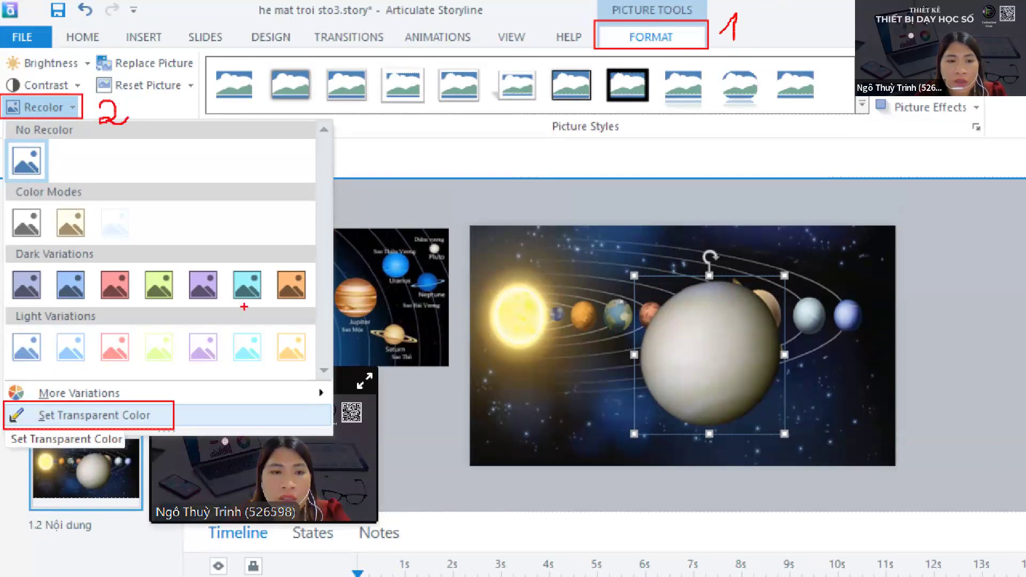
mouse_move(190, 400)
left_mouse_down()
mouse_move(202, 405)
mouse_move(200, 426)
left_mouse_up()
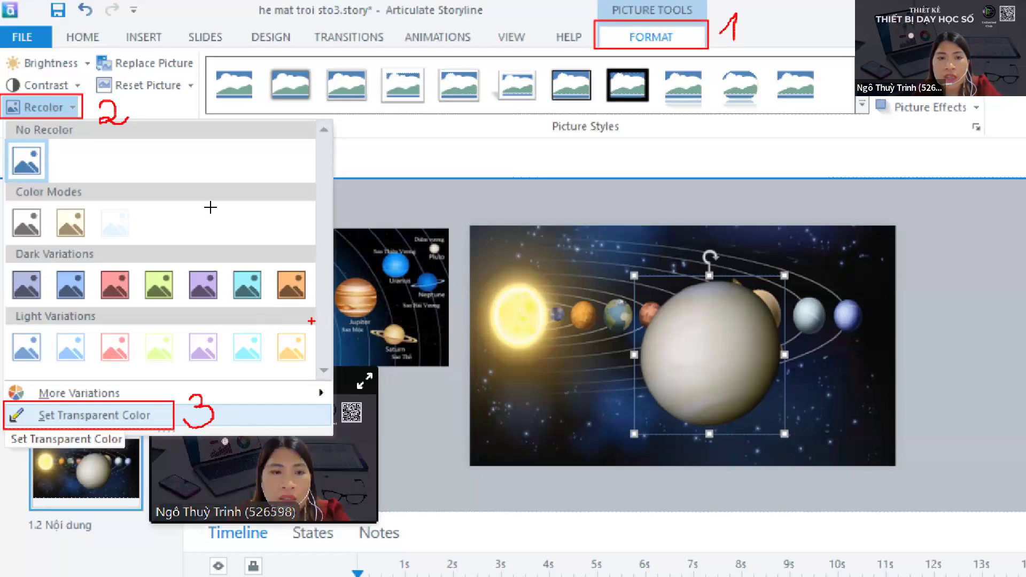
Capture the annotated Format, Recolor and Set Transparent Color area as a screenshot, copy it to the clipboard and leave the zoomed view
key("ctrl+alt+s")
mouse_move(1, 1)
left_mouse_down()
mouse_move(693, 324)
mouse_move(813, 487)
mouse_move(752, 448)
mouse_move(770, 527)
mouse_move(774, 463)
mouse_move(815, 455)
mouse_move(802, 443)
left_mouse_up()
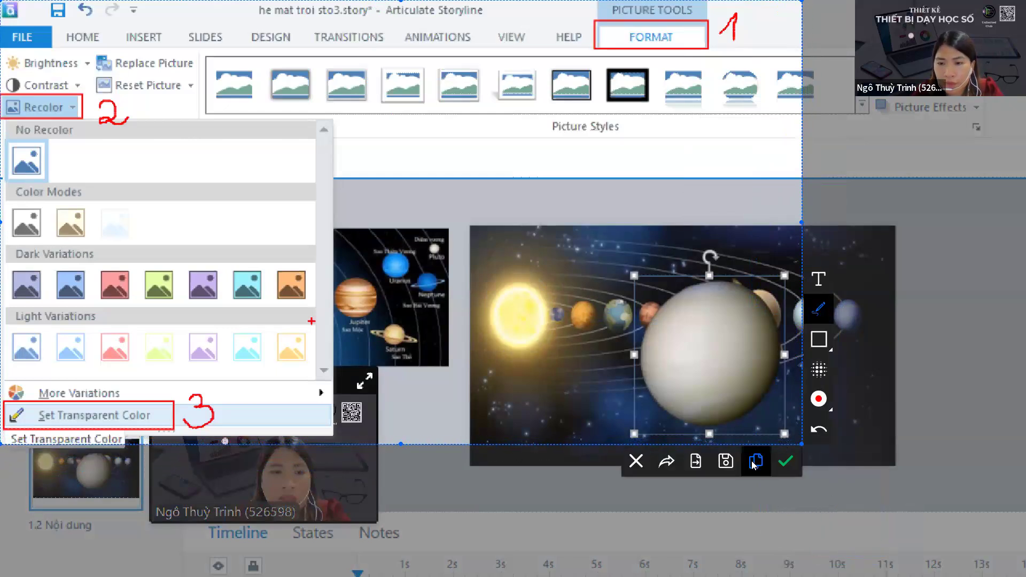
key("Escape")
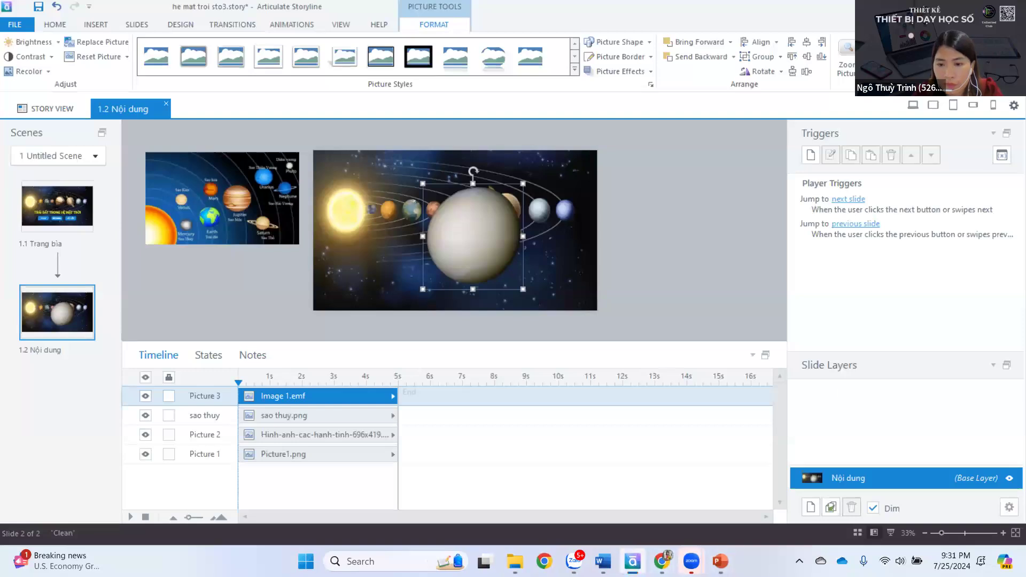
In the Google Docs guide, write "Nếu ảnh có nền, ta xoá nền bằng cách:" and paste the copied screenshot beneath it
left_click(661, 561)
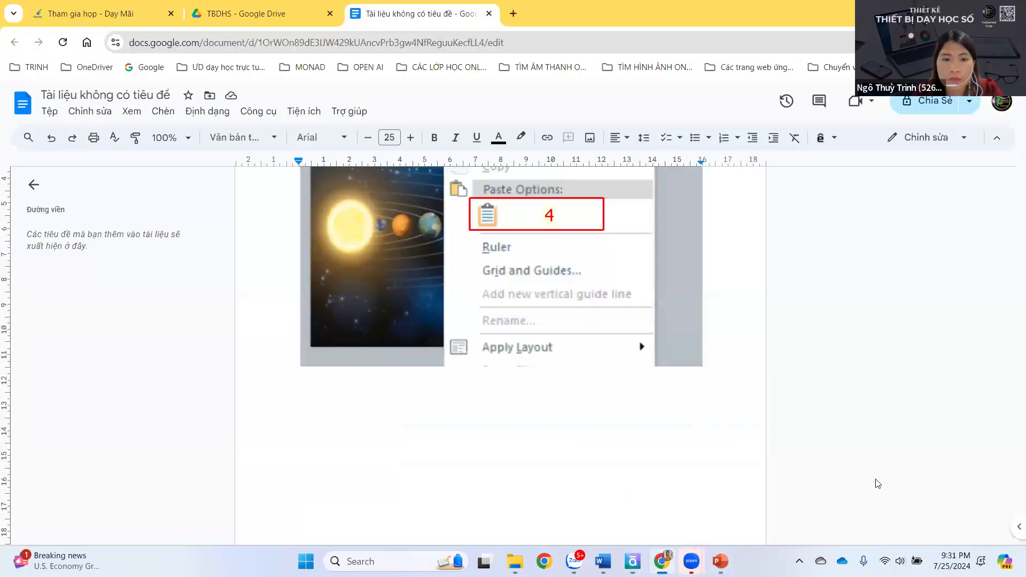
type("Neếu ảnh c")
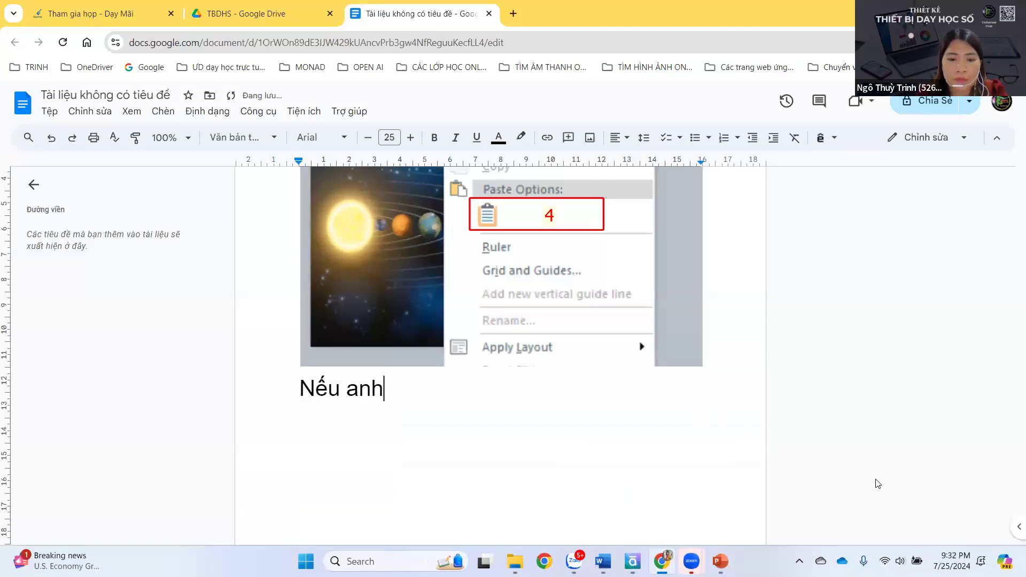
type("ó nên")
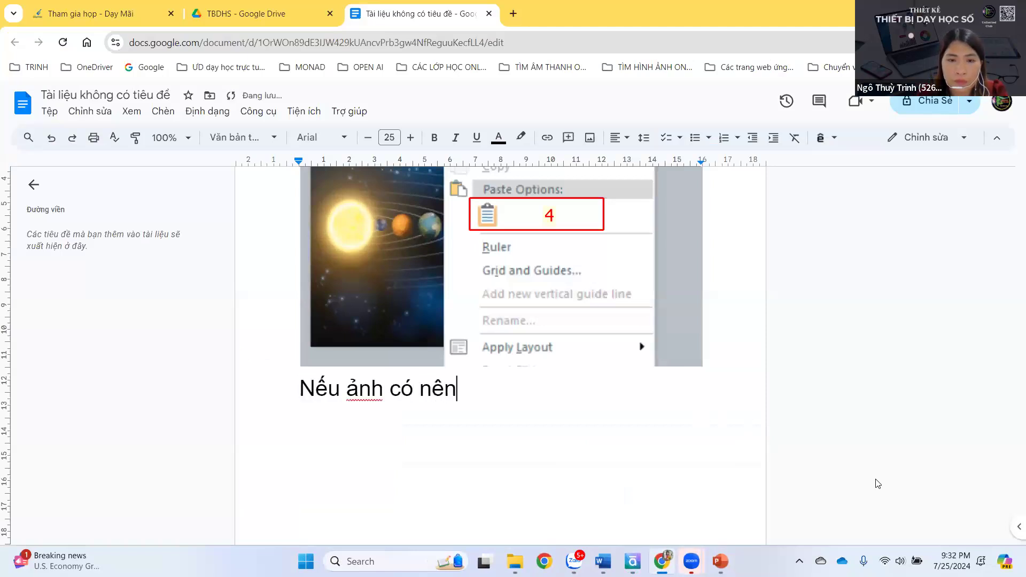
type("f, ta ")
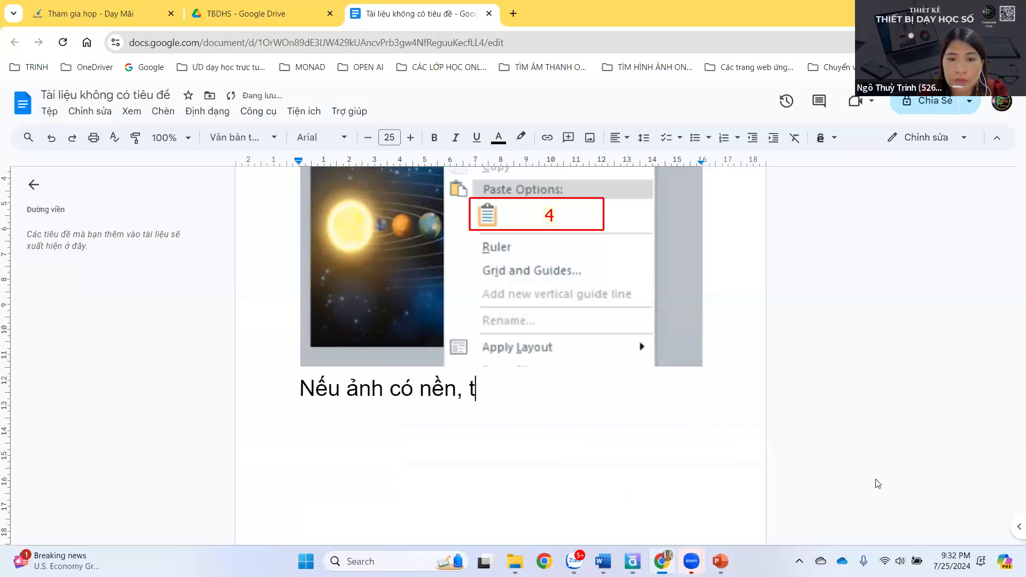
type("xoá ")
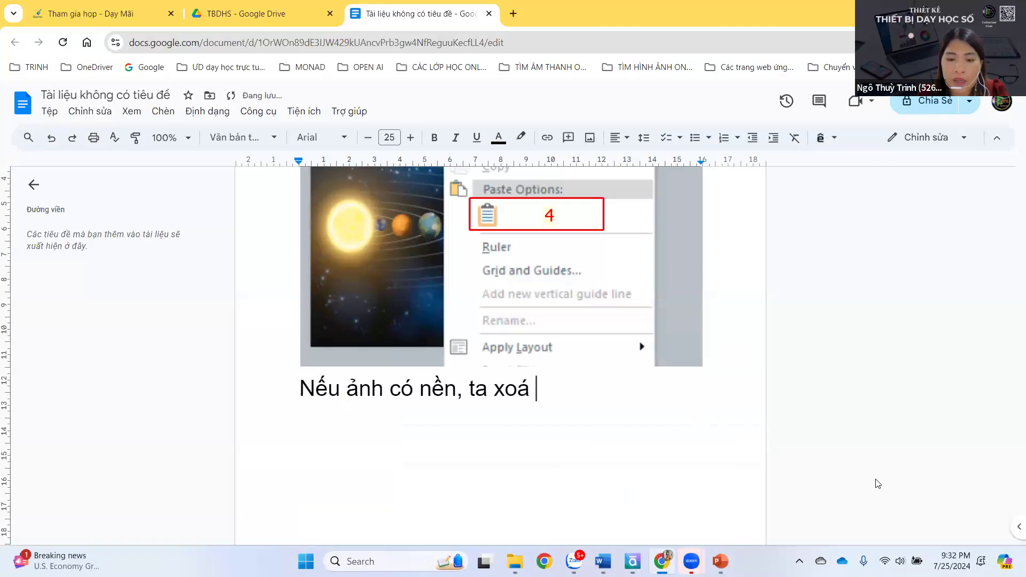
type("nền ")
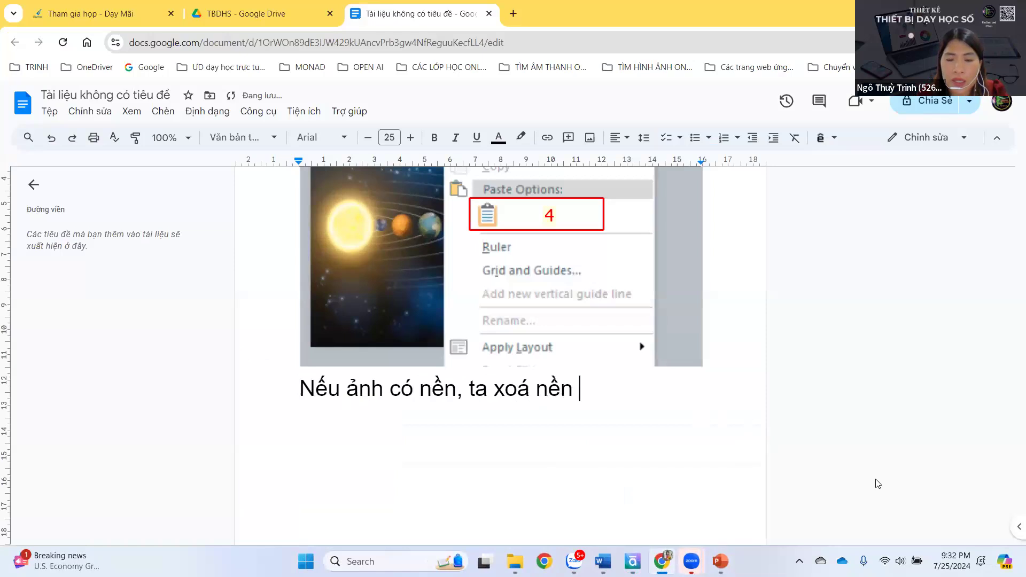
type("băng")
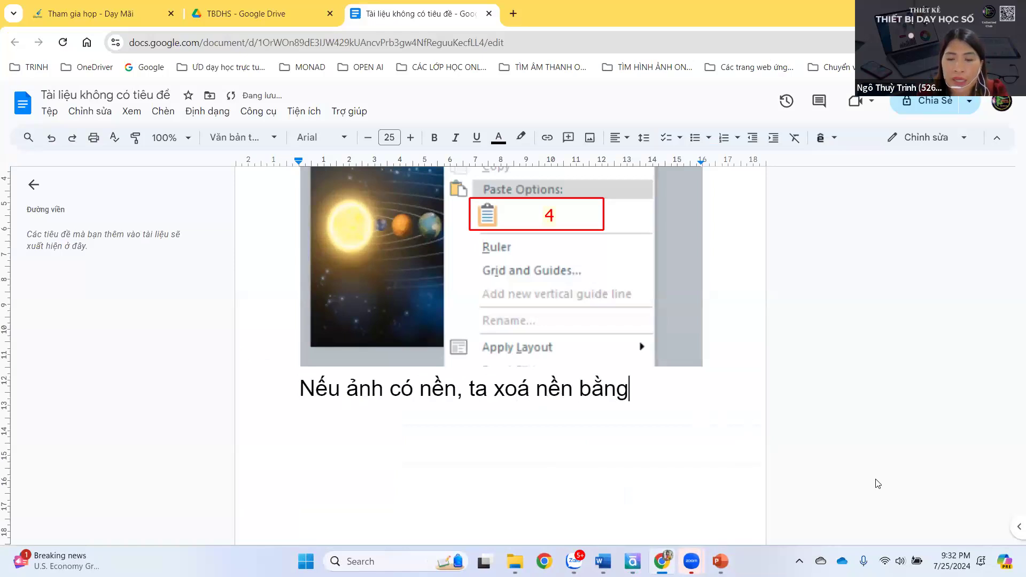
type(":")
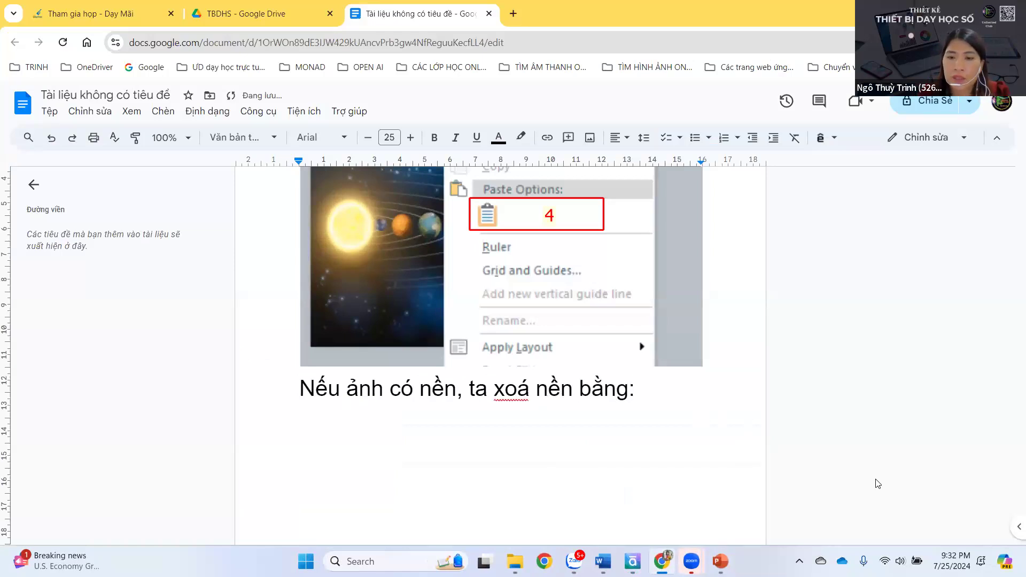
key("BackSpace")
type("c")
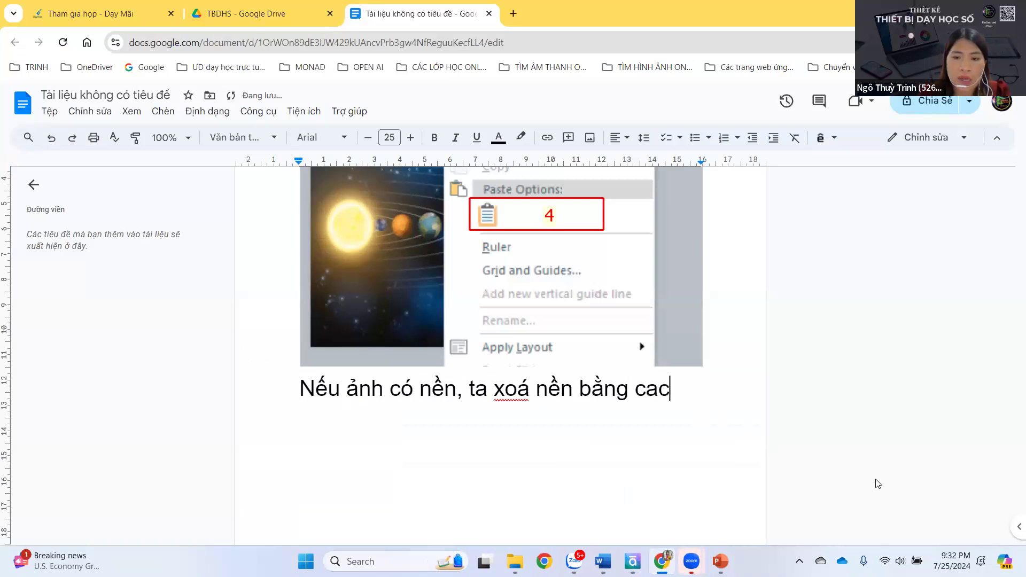
type("ách:")
key("Return")
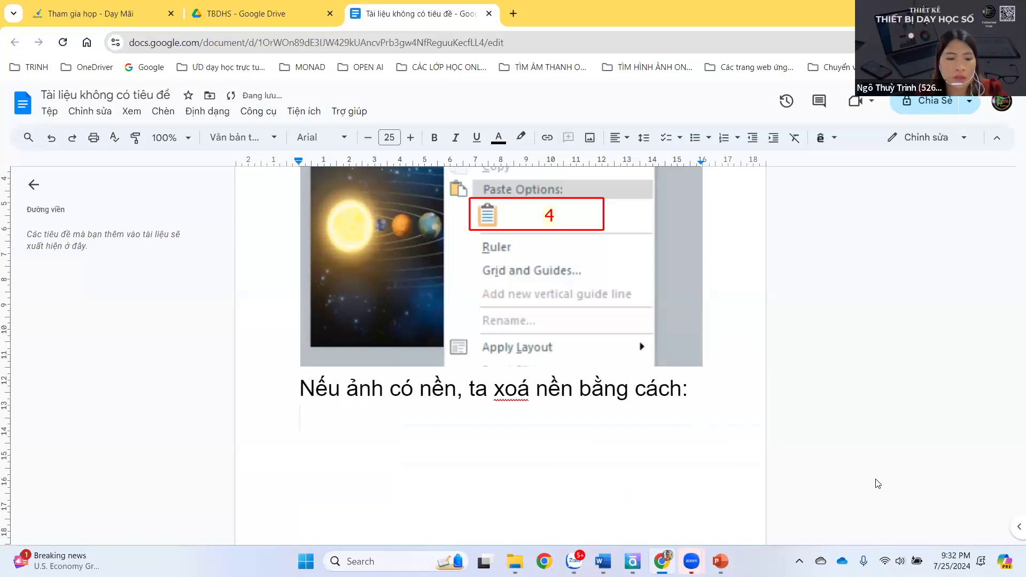
key("ctrl+v")
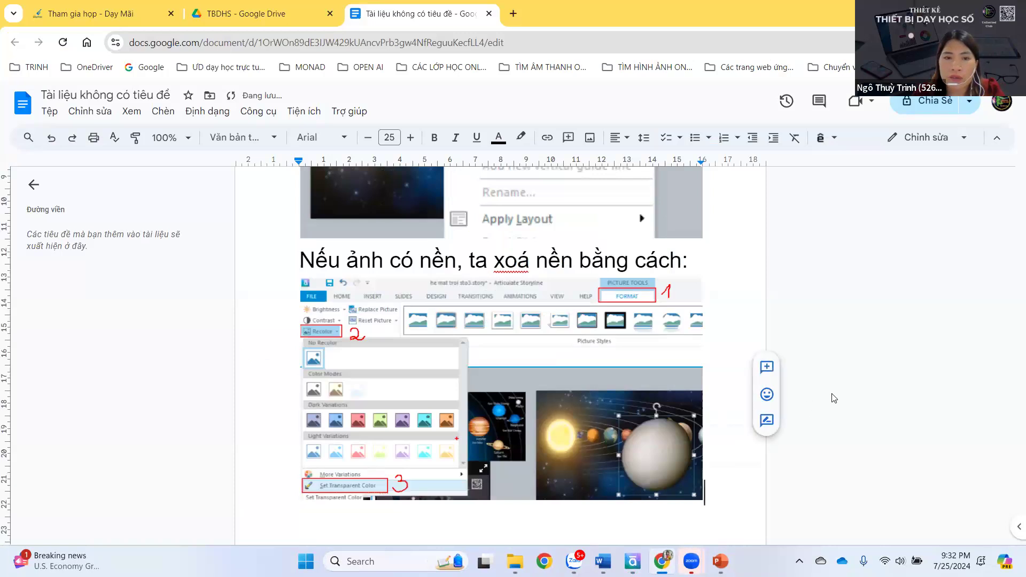
Add the line "Dùng cây bút trỏ vào nền để xoá." below the pasted Set Transparent Color screenshot
scroll(566, 355, "down", 2)
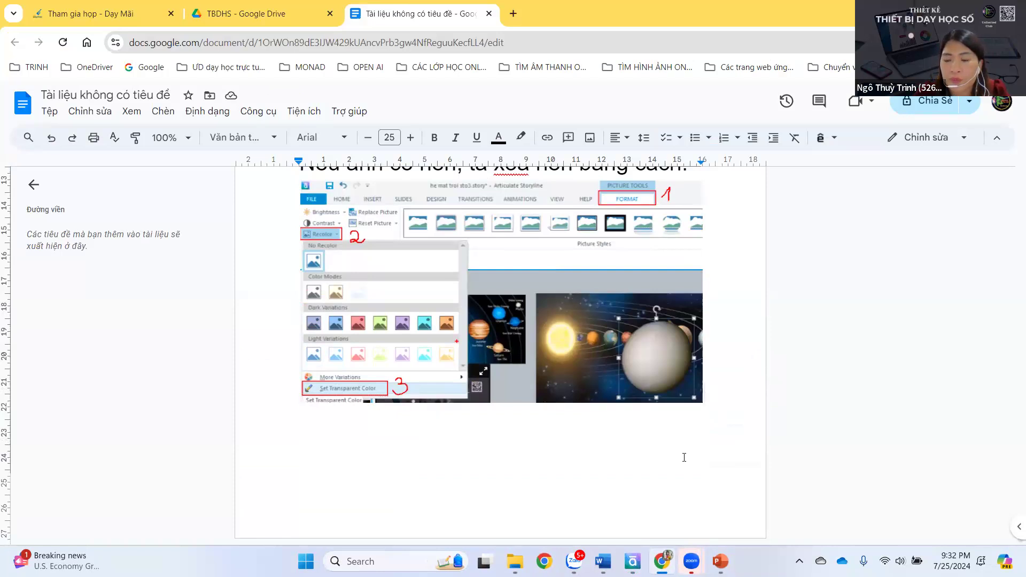
mouse_move(603, 562)
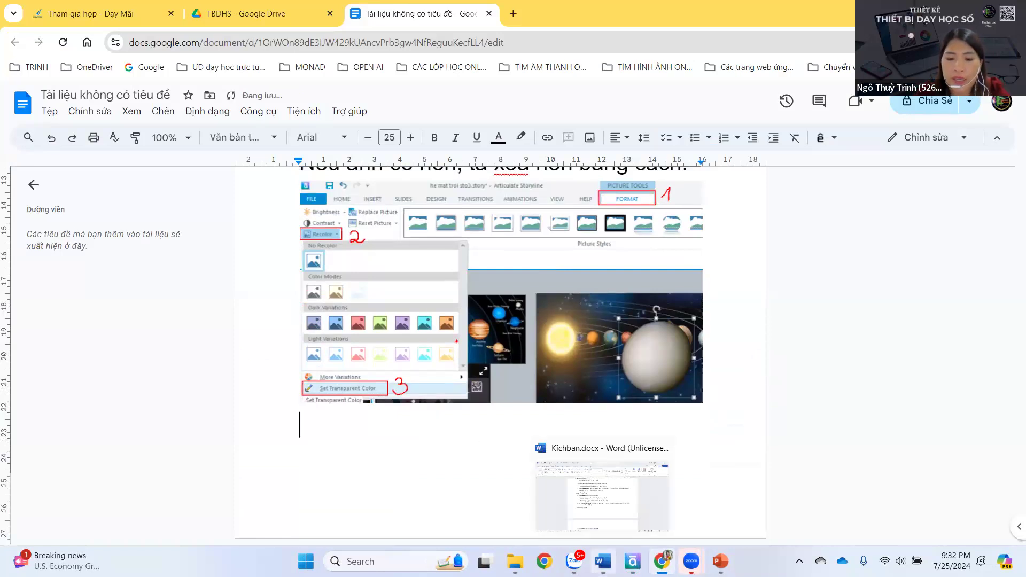
type("Dung cây bu")
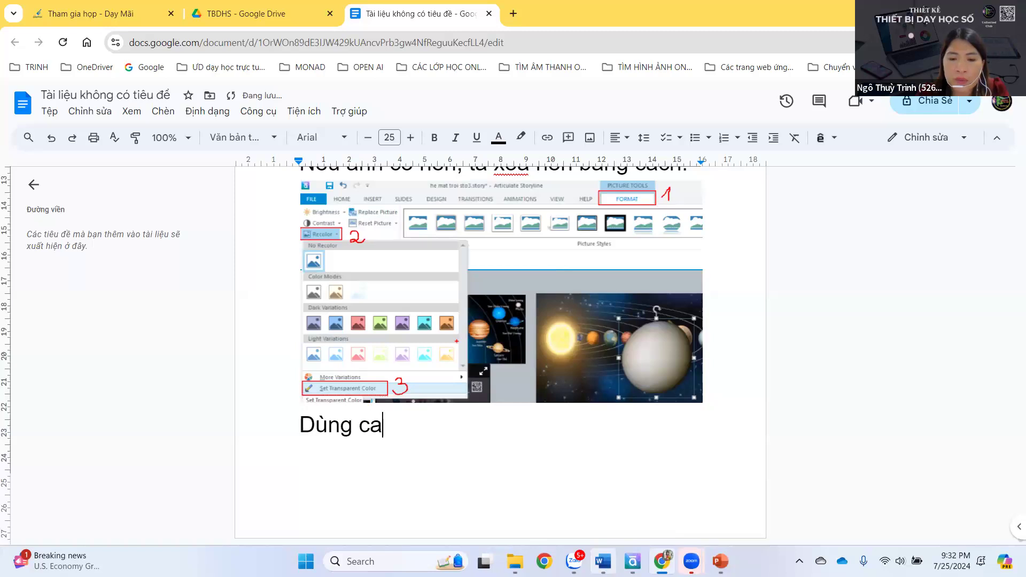
type("t ")
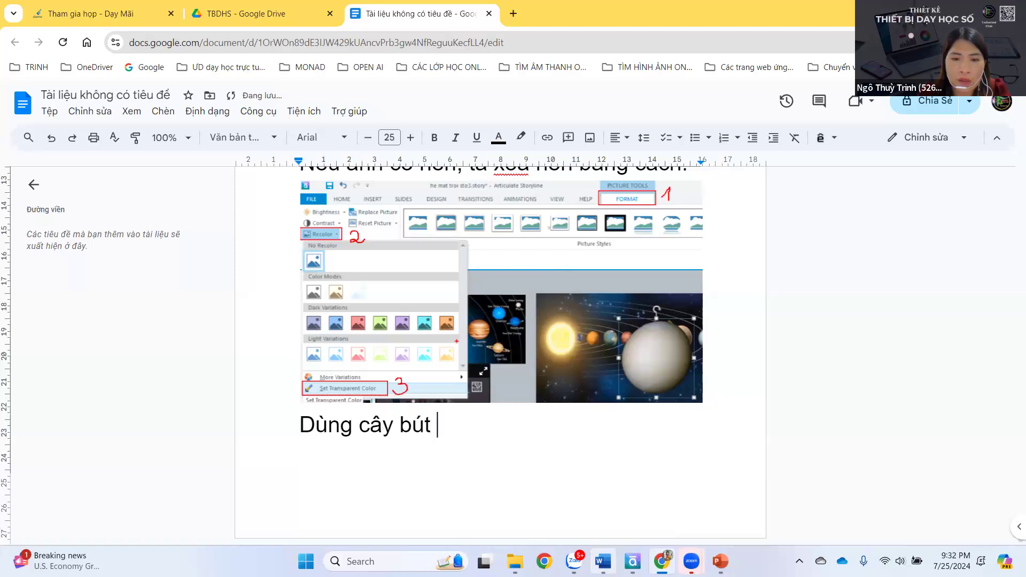
type("trỏ ")
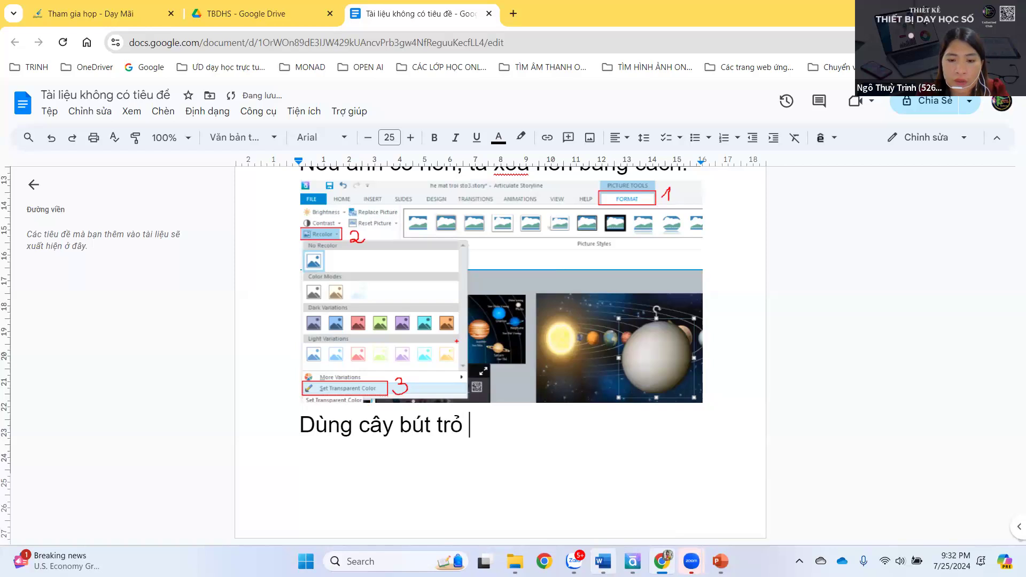
type("vào ")
type("n")
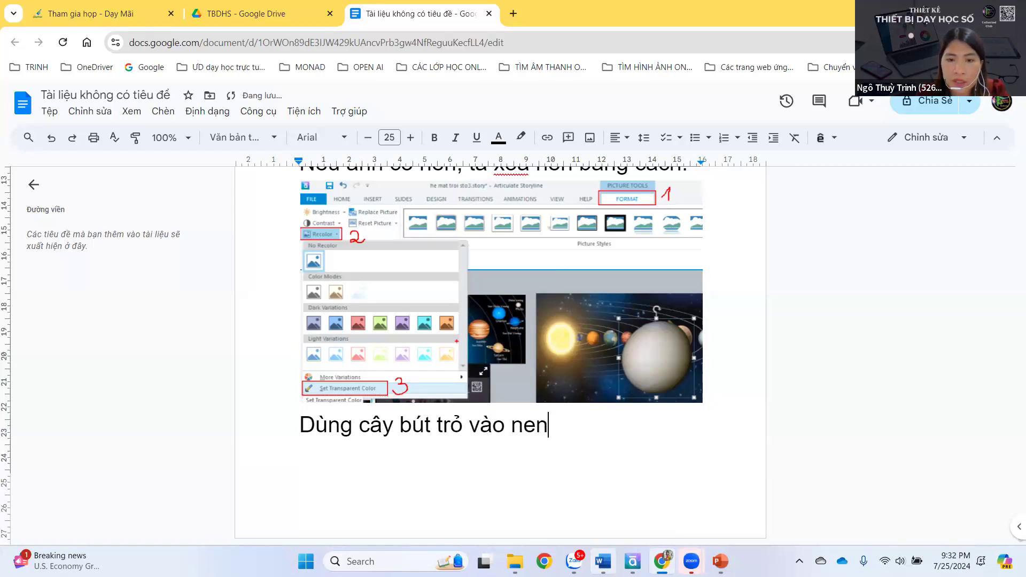
type("ền để ")
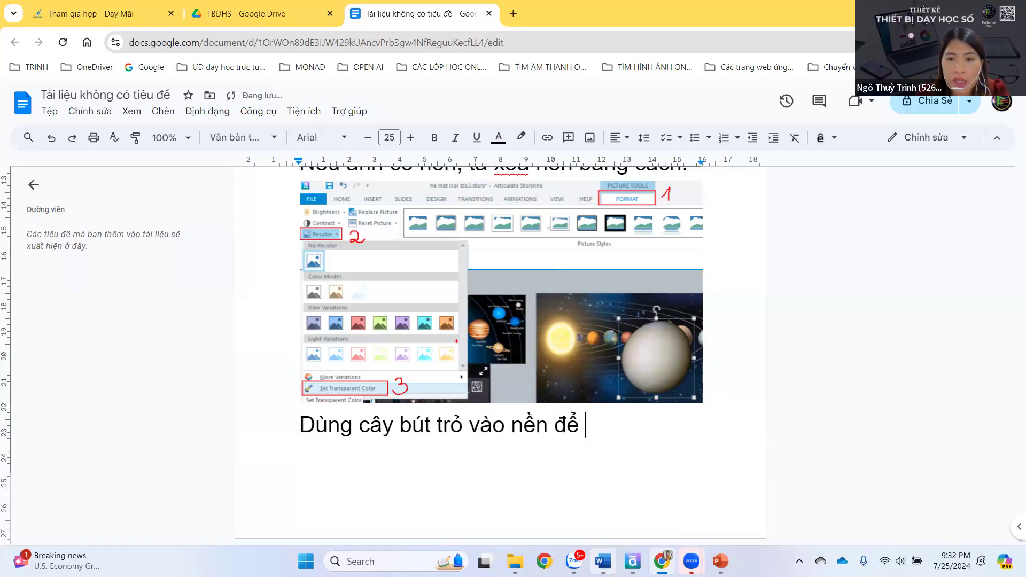
type("xoa")
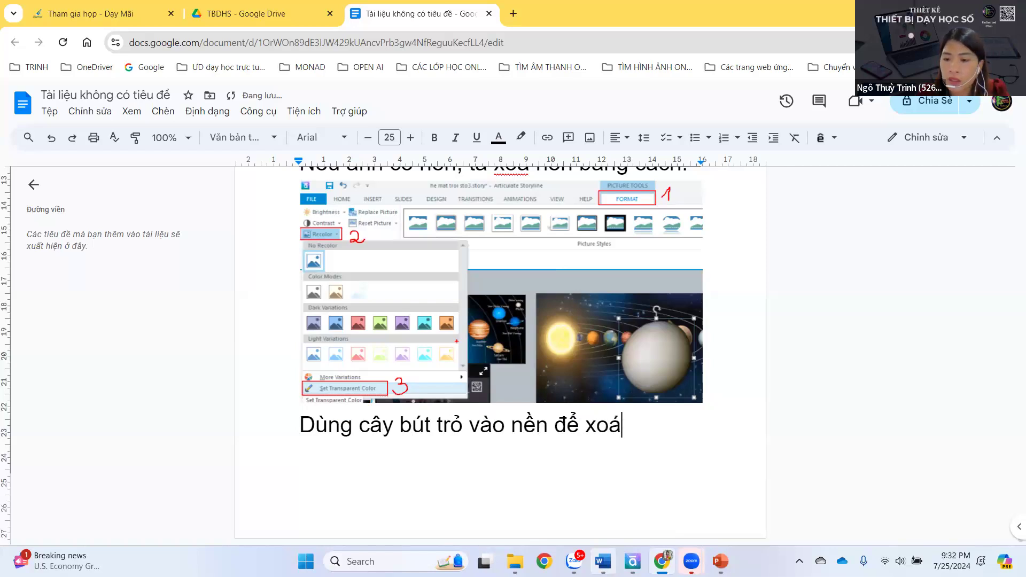
type(".")
key("Return")
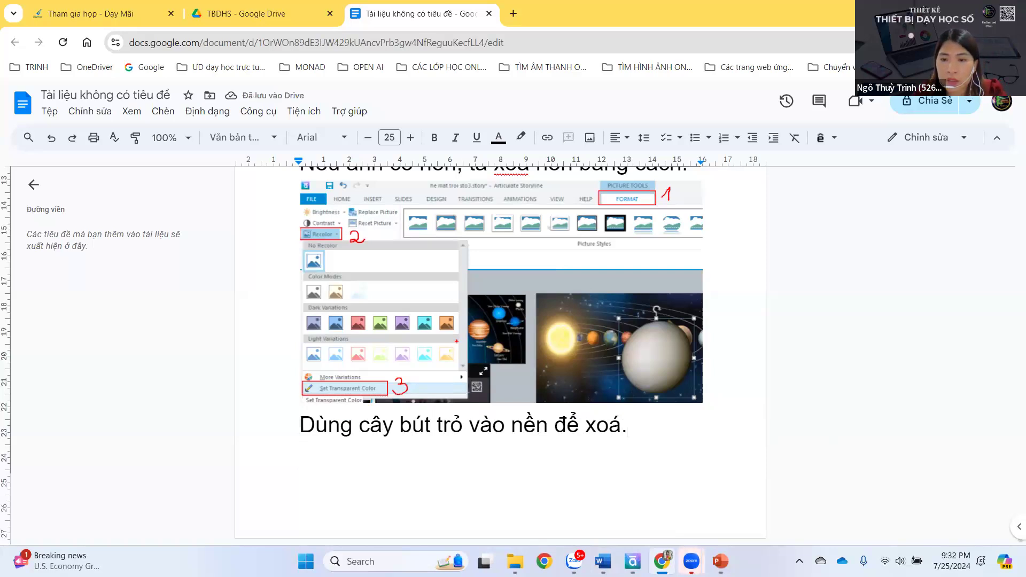
Switch to Articulate Storyline and shrink the large grey planet picture to slightly smaller than Jupiter in the background
mouse_move(691, 561)
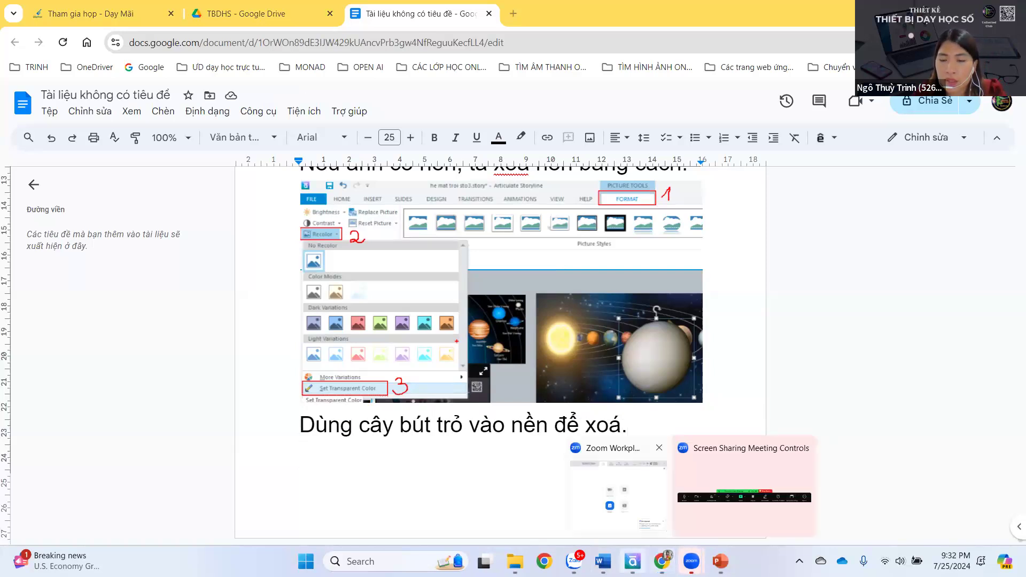
left_click(631, 560)
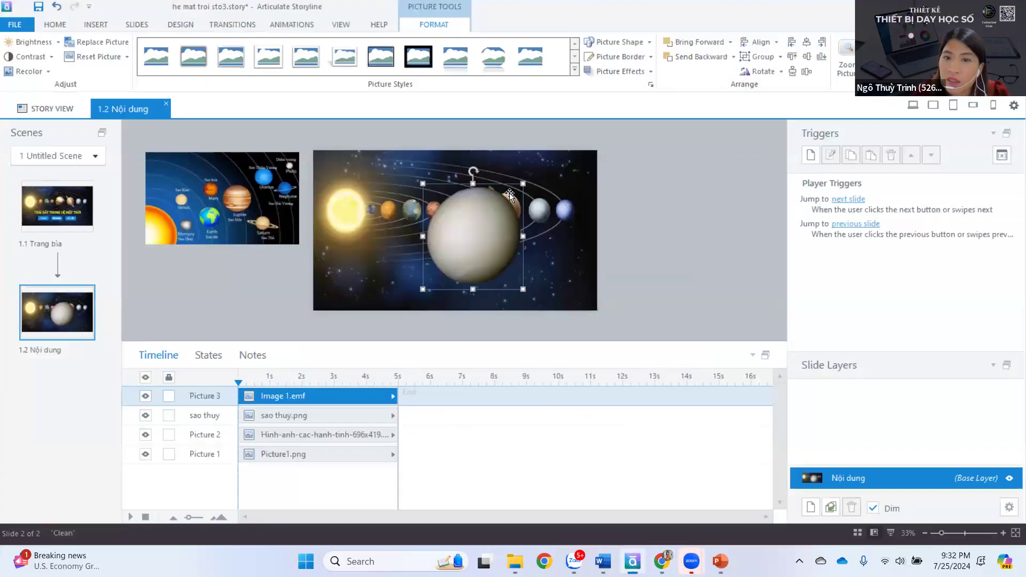
left_click_drag(523, 184, 479, 230)
scroll(472, 239, "up", 2)
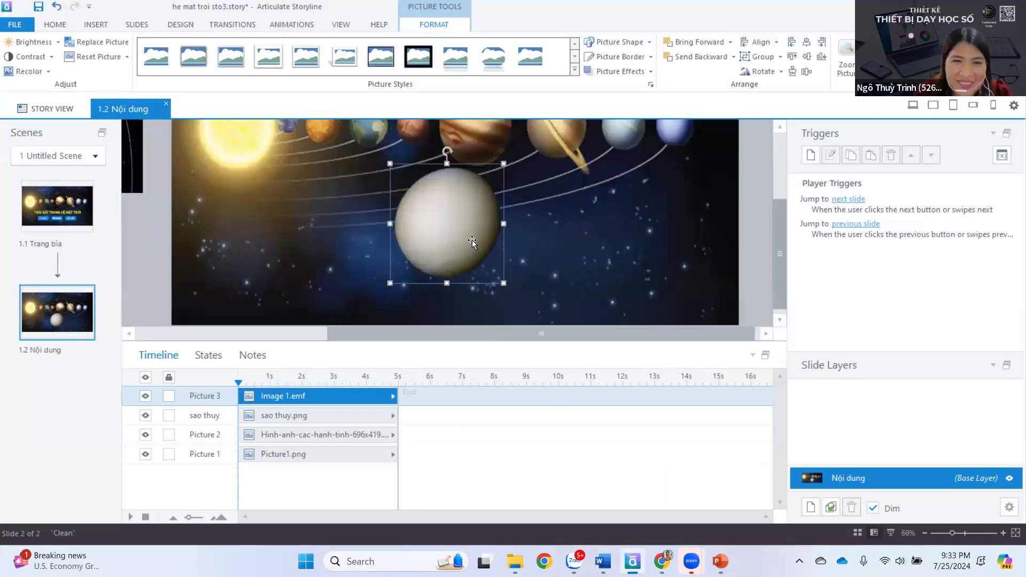
left_click_drag(504, 163, 448, 219)
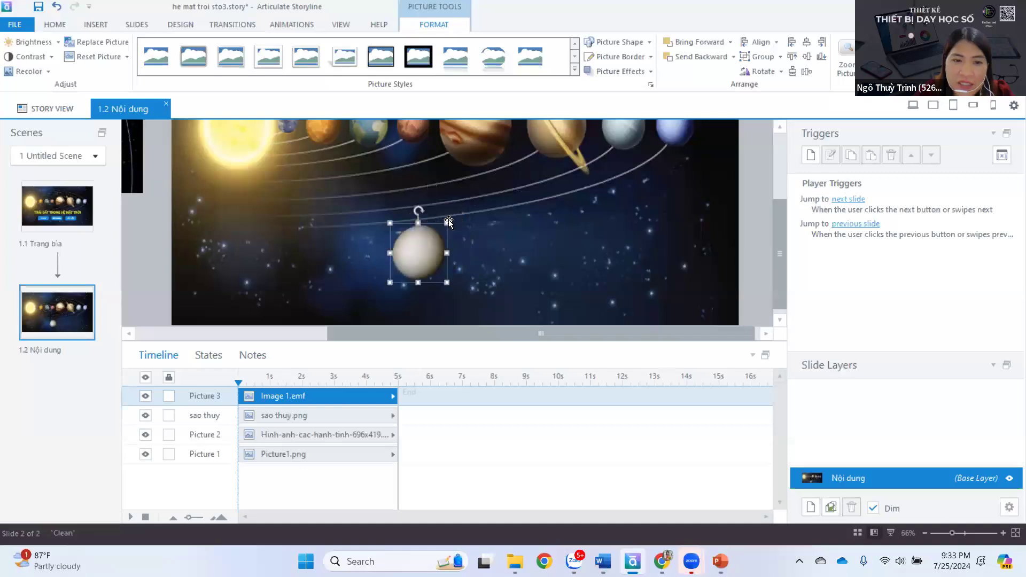
Move the grey planet picture just below the second planet from the sun and shrink it to about that planet's size
scroll(410, 270, "up", 3)
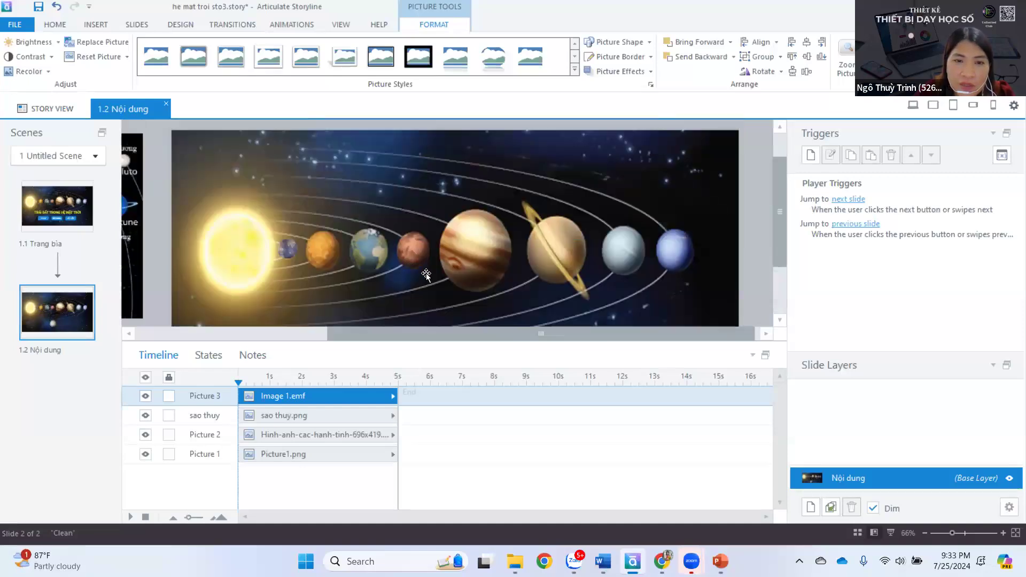
scroll(460, 235, "down", 3)
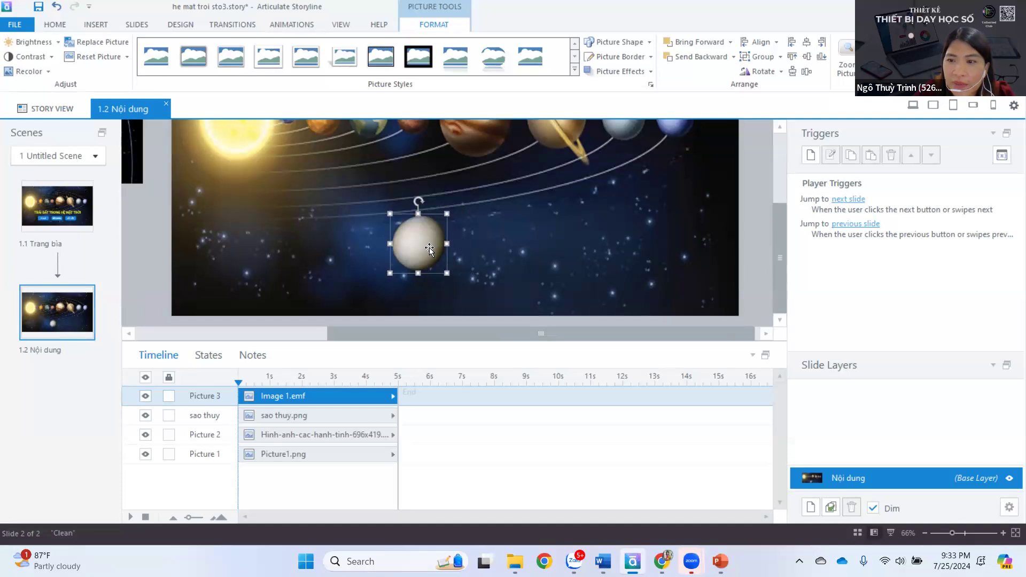
left_click_drag(422, 247, 324, 173)
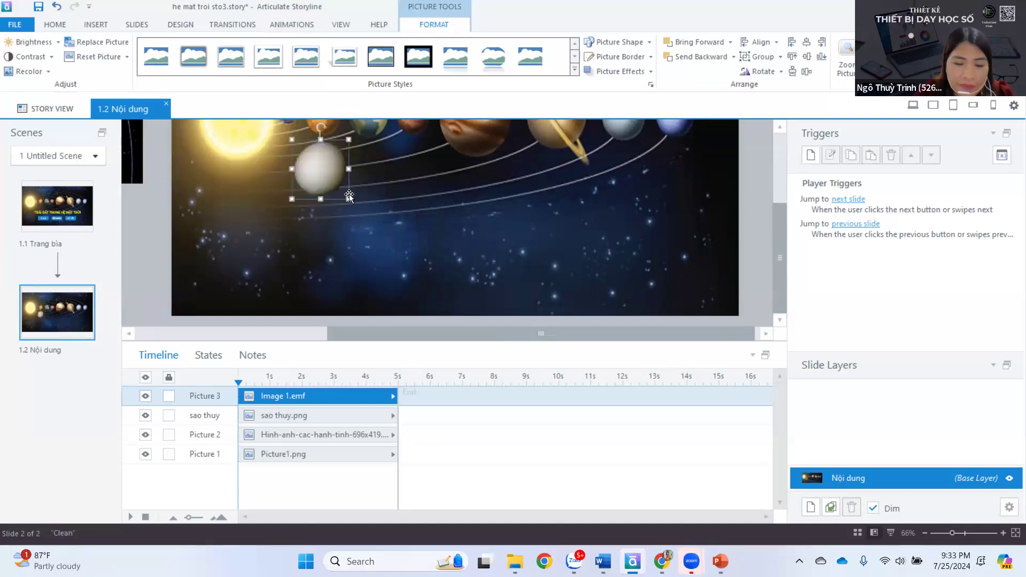
scroll(349, 194, "down", 1)
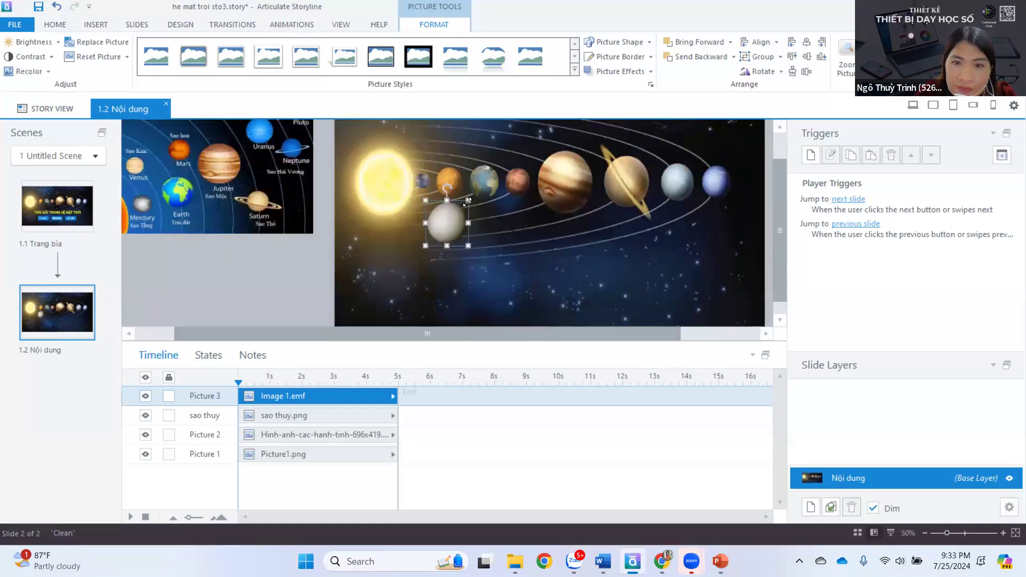
left_click(441, 233)
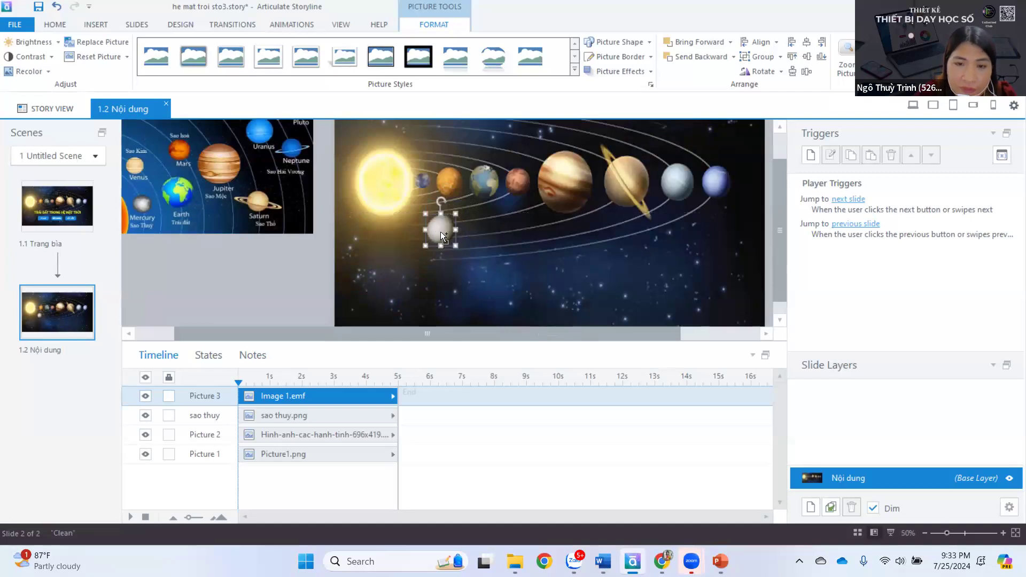
Place the grey planet picture over the second planet from the sun and enlarge it slightly to cover that planet
scroll(441, 232, "up", 1)
left_click_drag(457, 164, 457, 163)
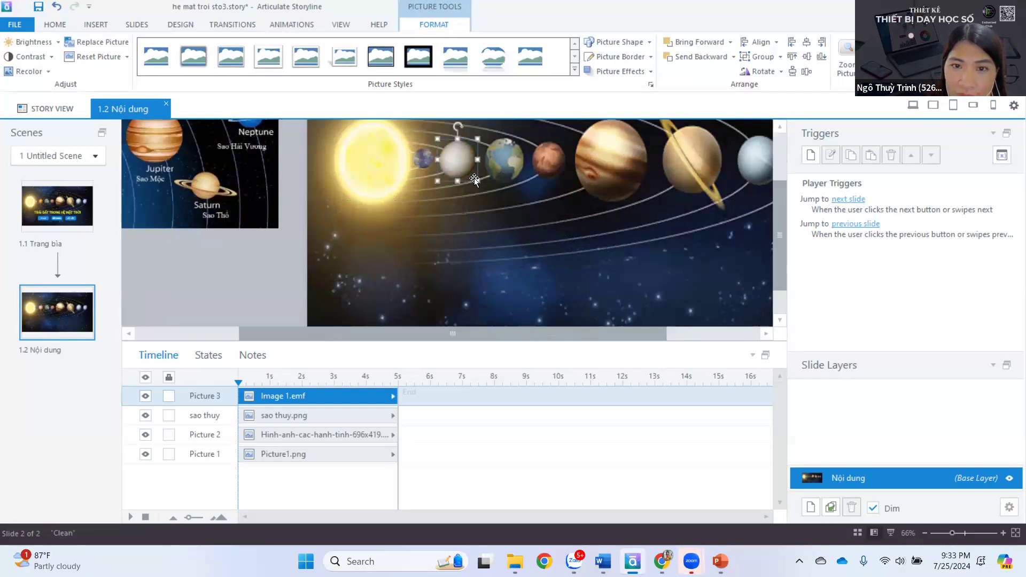
left_click(478, 184)
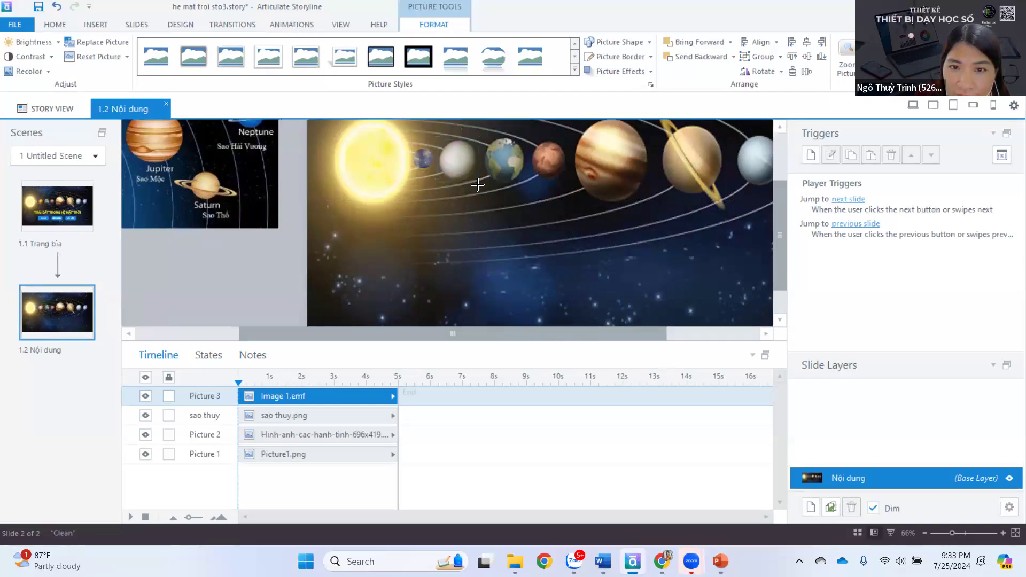
left_click(470, 183)
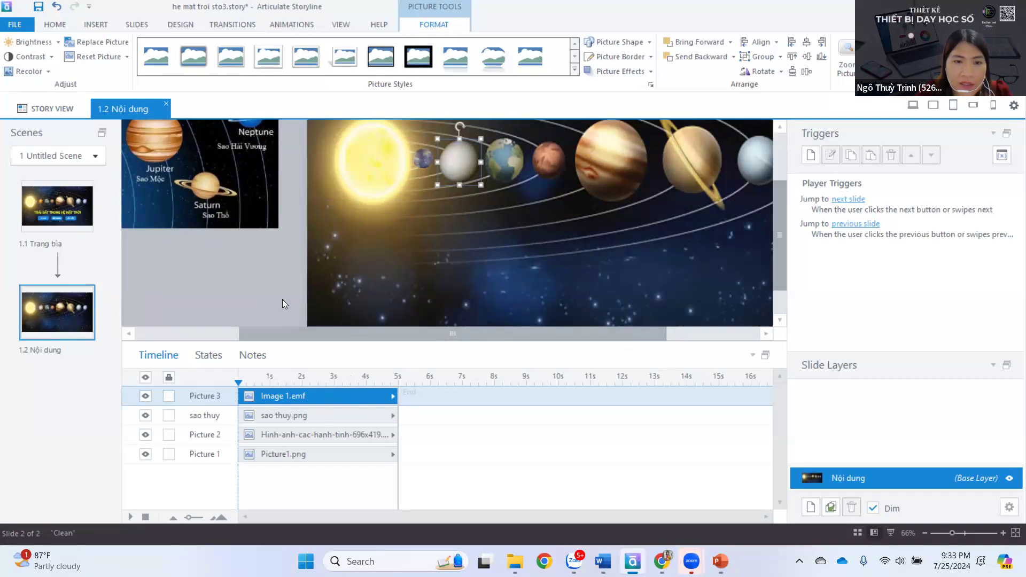
scroll(290, 307, "up", 1, "ctrl")
scroll(269, 290, "down", 1)
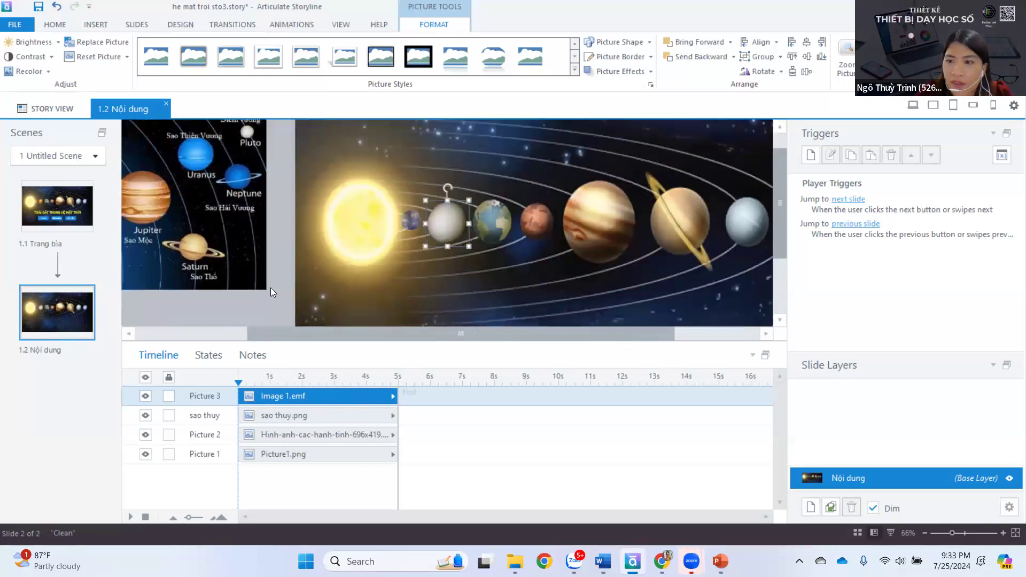
Rename the grey planet picture in the timeline as "sao kim"
scroll(243, 208, "down", 1, "ctrl")
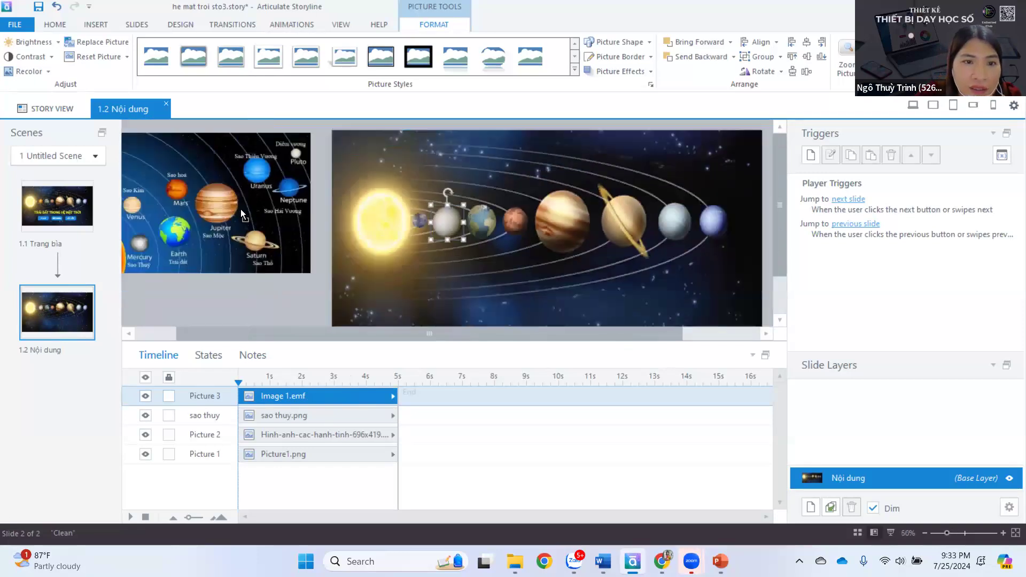
double_click(210, 396)
type("sao ")
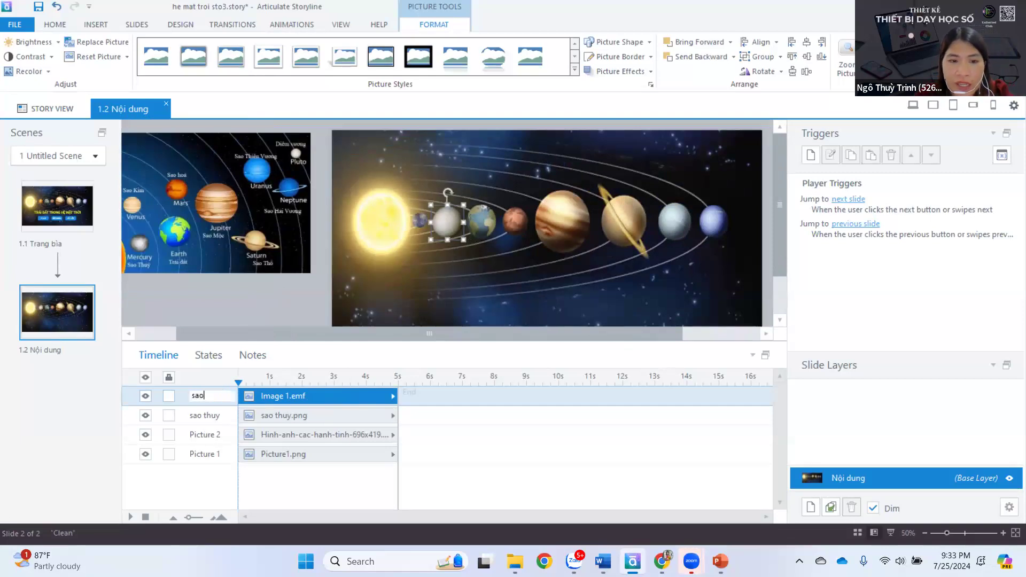
type("kim")
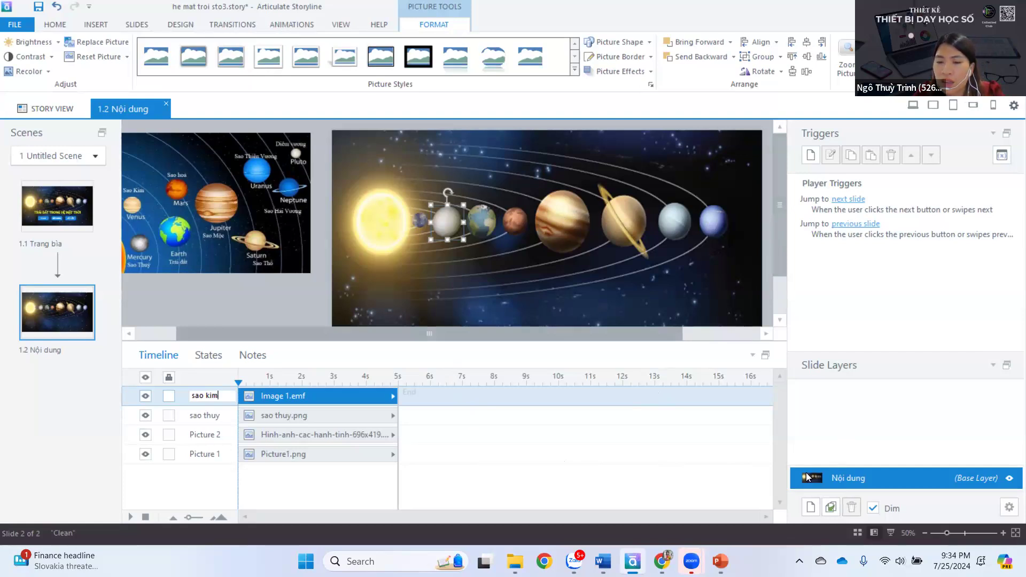
Switch to the PowerPoint planet presentation and copy the Earth picture from slide 3
left_click(720, 561)
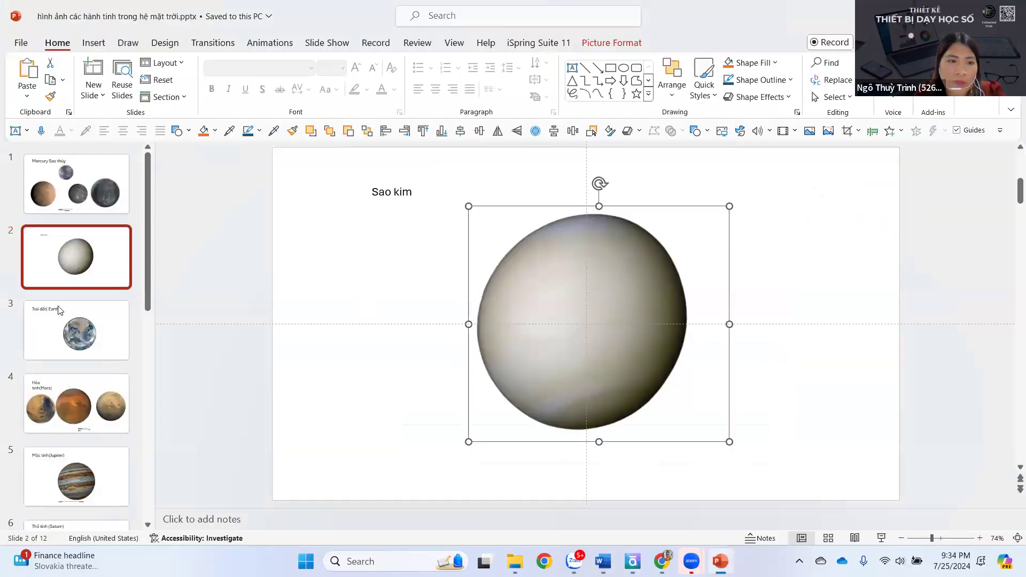
left_click(59, 328)
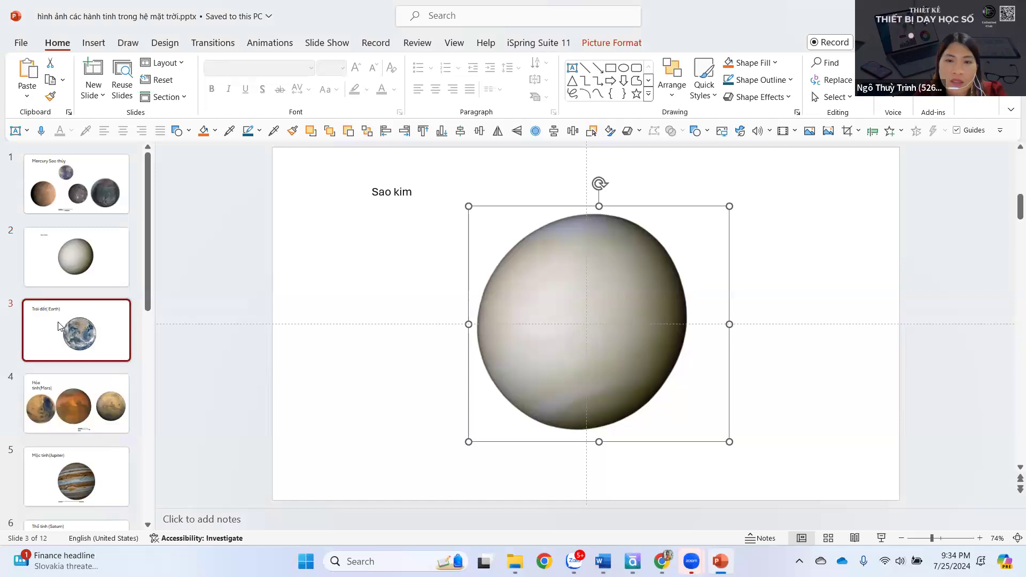
left_click(620, 342)
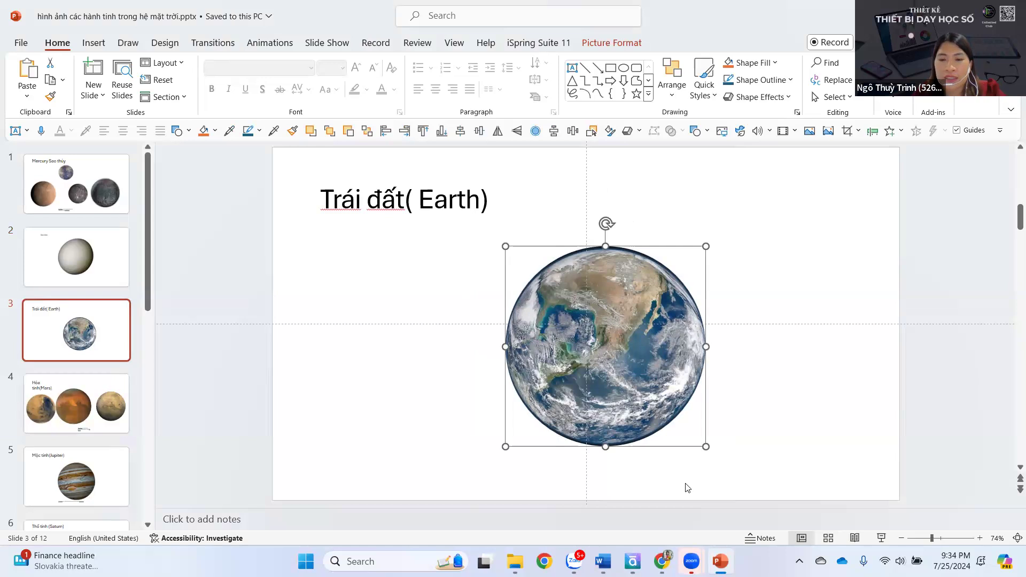
mouse_move(722, 559)
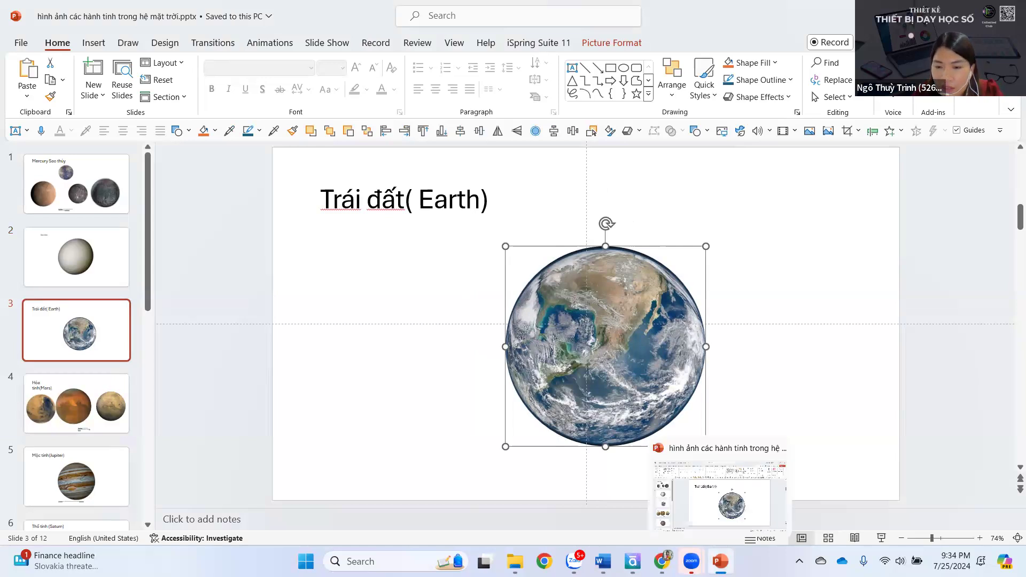
Switch to Articulate Storyline and paste the Earth picture onto the "Nội dung" slide
mouse_move(632, 561)
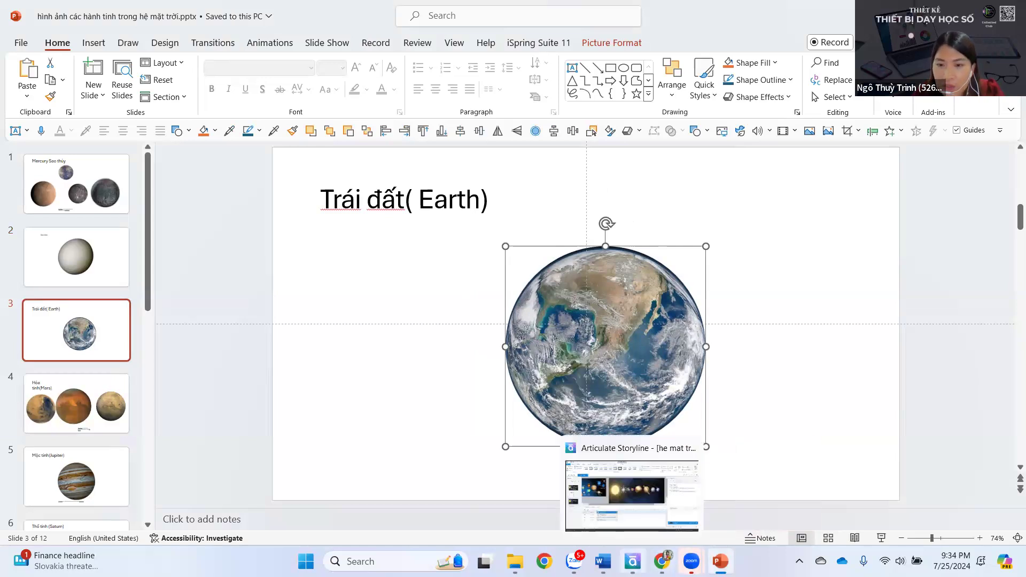
left_click(632, 494)
left_click(525, 293)
right_click(524, 293)
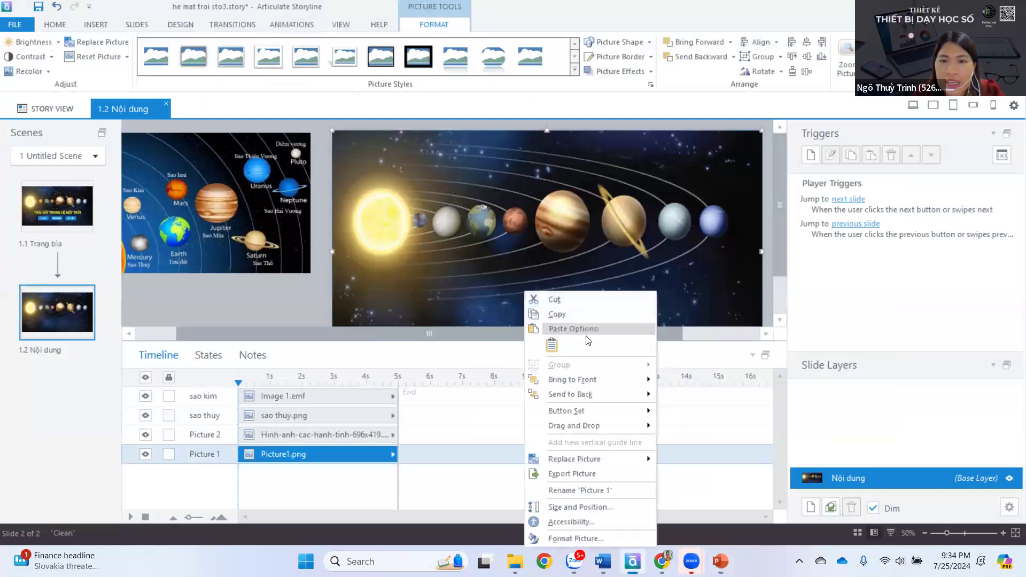
key("Escape")
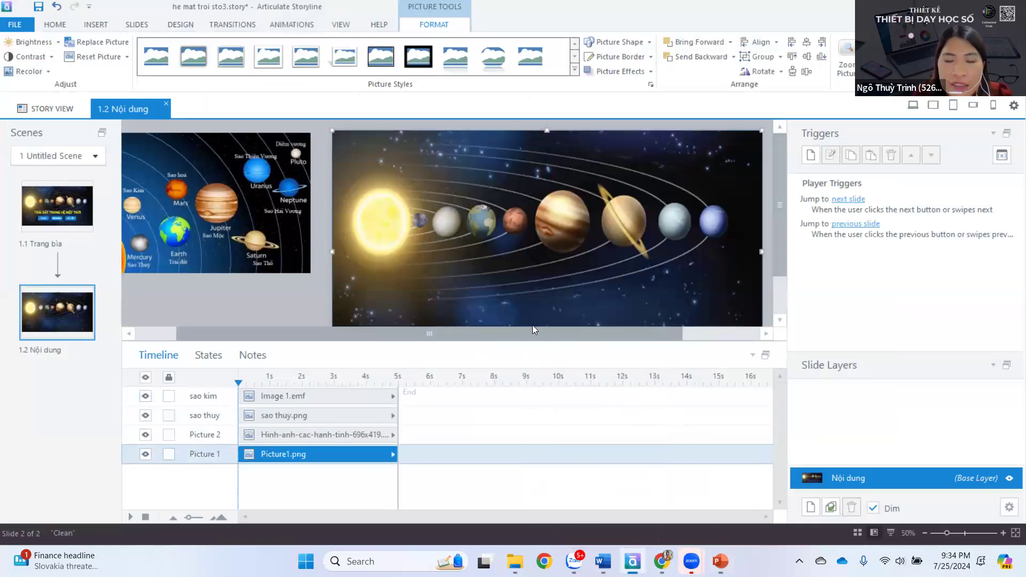
key("ctrl+v")
Undo the joint shrinking of the Earth and background pictures, and lock the background object Picture 1 in the timeline
left_click_drag(614, 182, 558, 246)
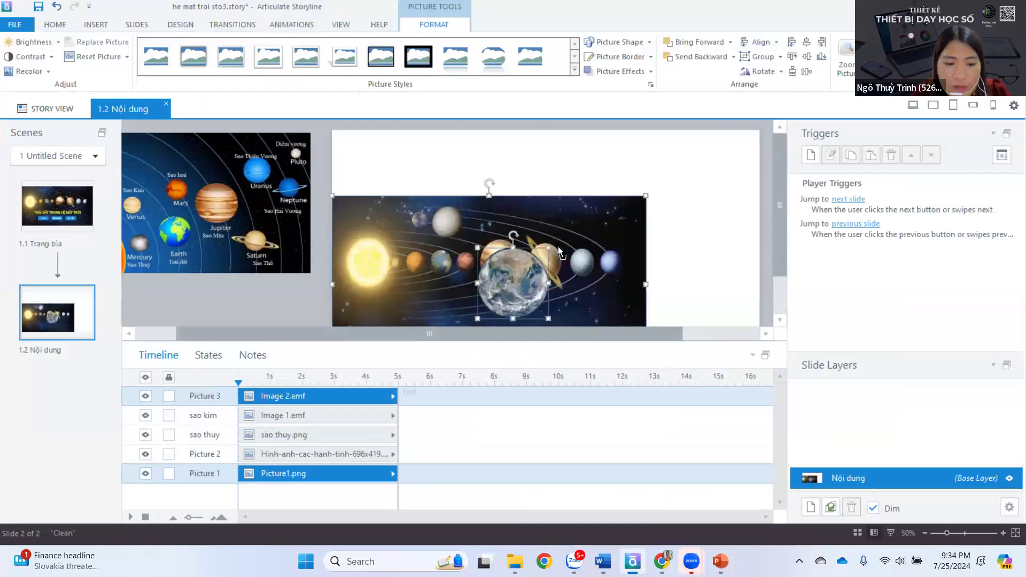
key("ctrl+z")
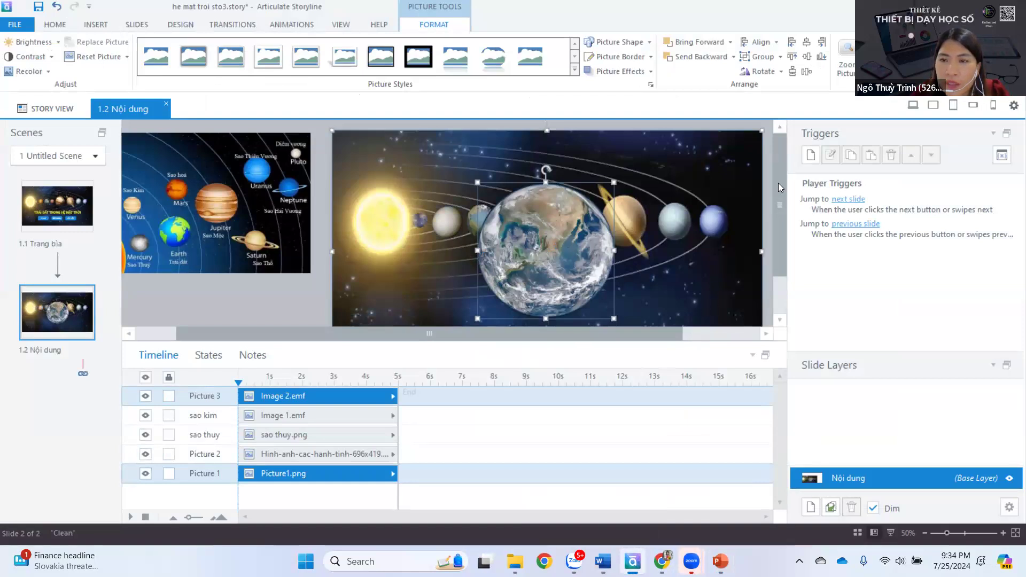
left_click_drag(782, 189, 776, 217)
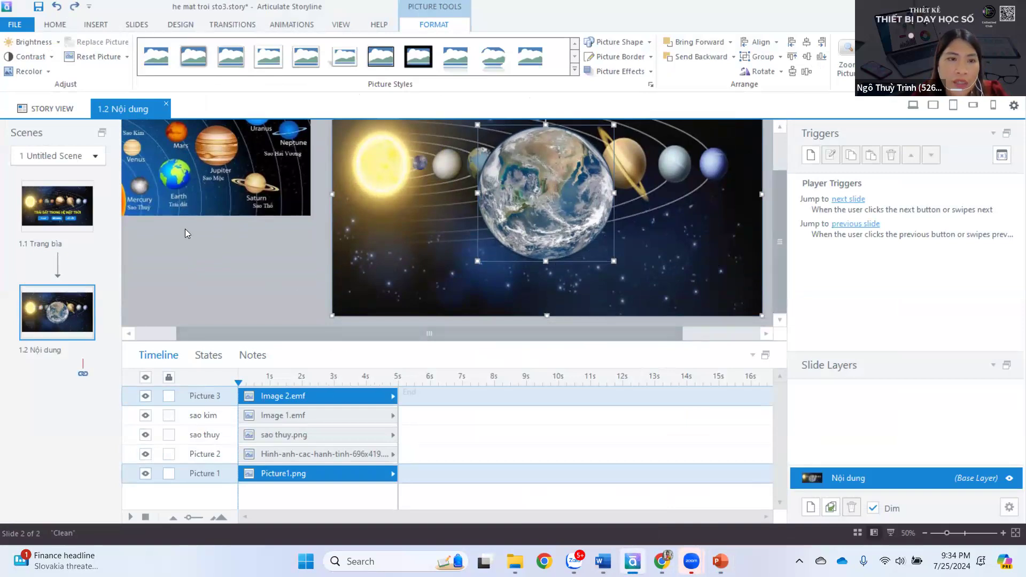
left_click(168, 474)
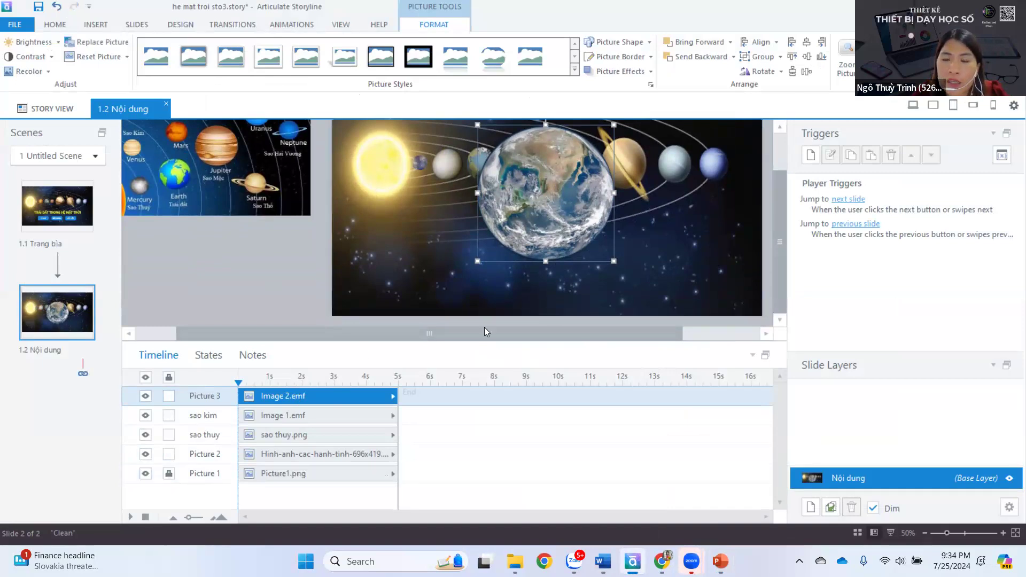
Shrink the Earth picture and place it over the third planet from the sun, matching that planet's size
left_click(693, 269)
left_click(549, 222)
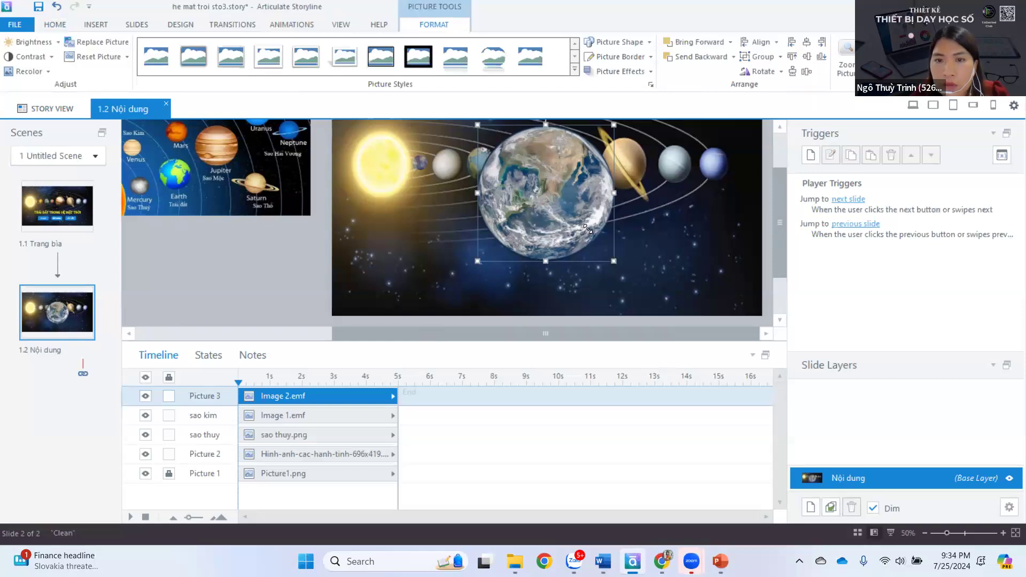
scroll(588, 229, "up", 2, "ctrl")
left_click_drag(422, 258, 409, 278)
left_click_drag(409, 278, 375, 185)
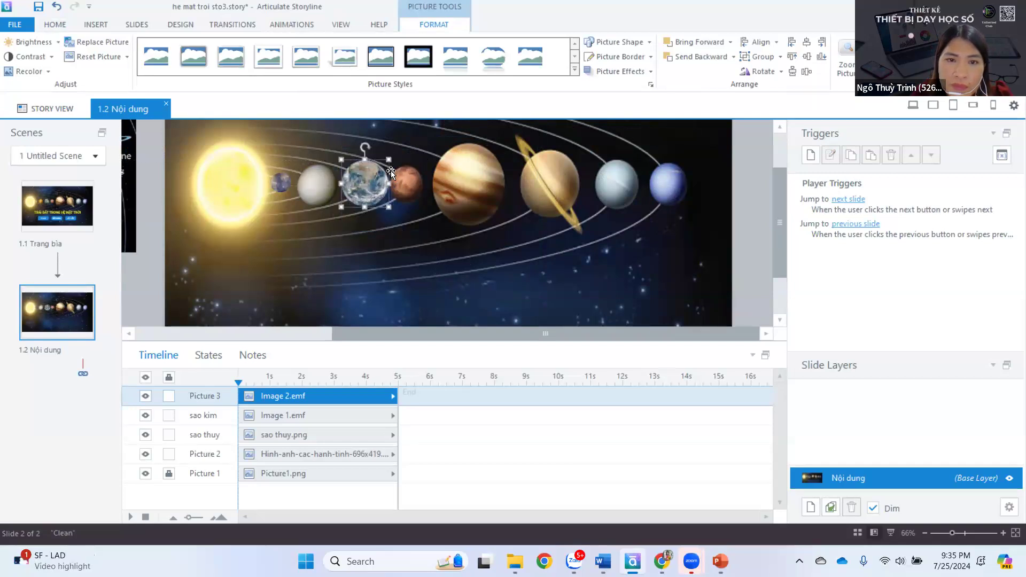
left_click_drag(386, 159, 380, 205)
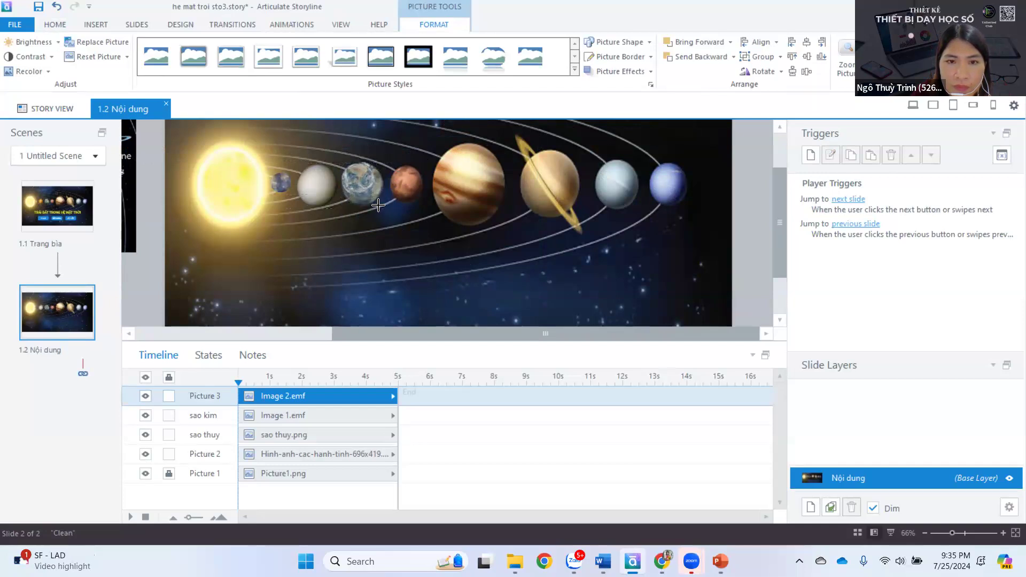
Rename the Earth picture in the timeline as "trái đất"
double_click(214, 398)
type("t")
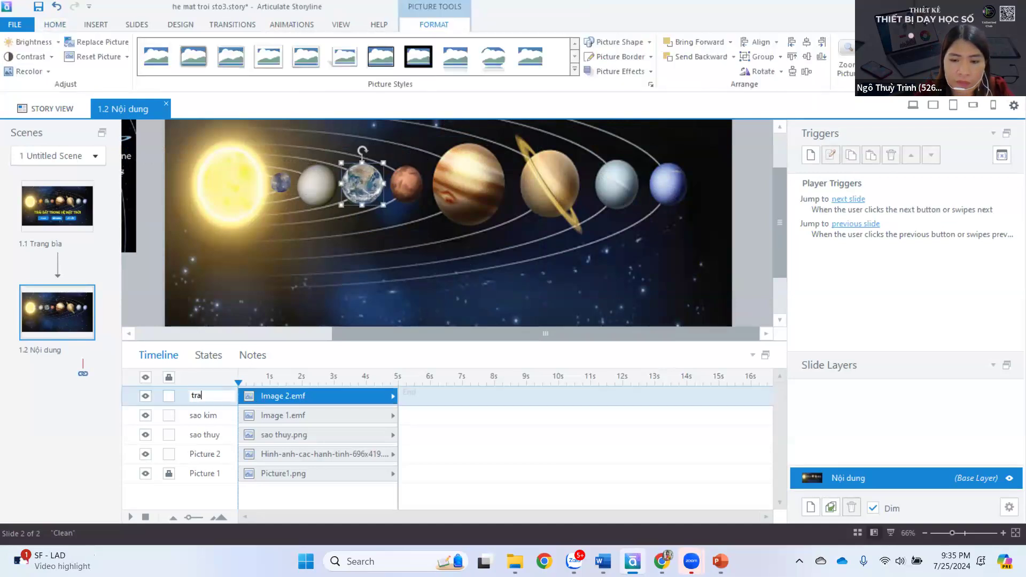
type("rái dat")
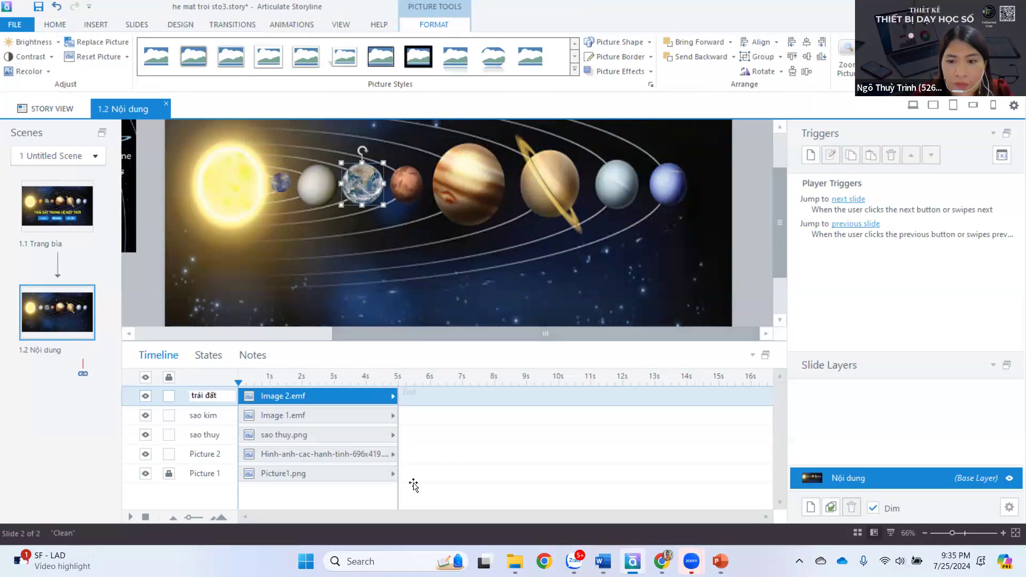
Copy the middle Mars picture from slide 4 of the PowerPoint presentation and paste it onto the Articulate Storyline slide
key("alt+Tab")
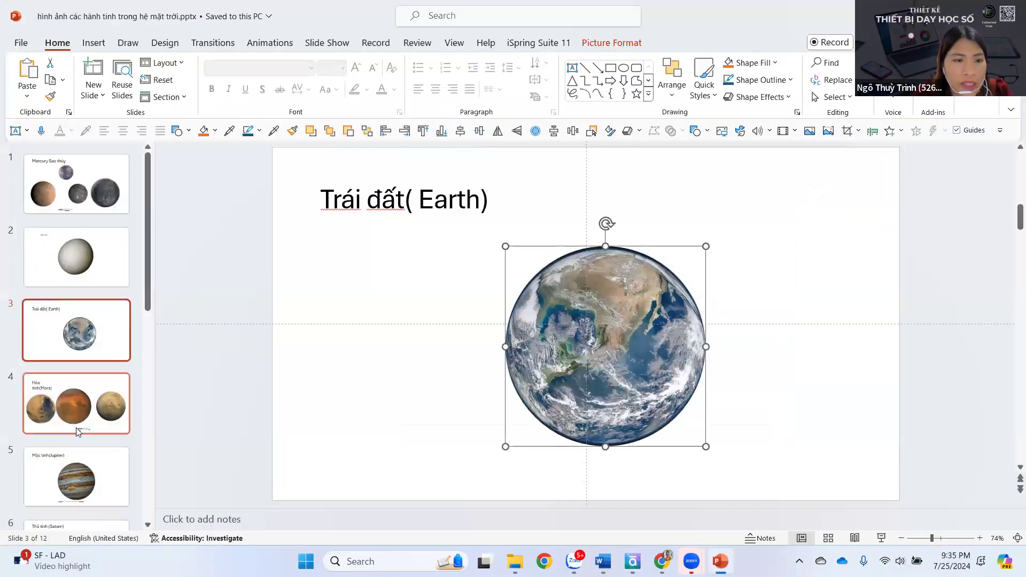
left_click(75, 404)
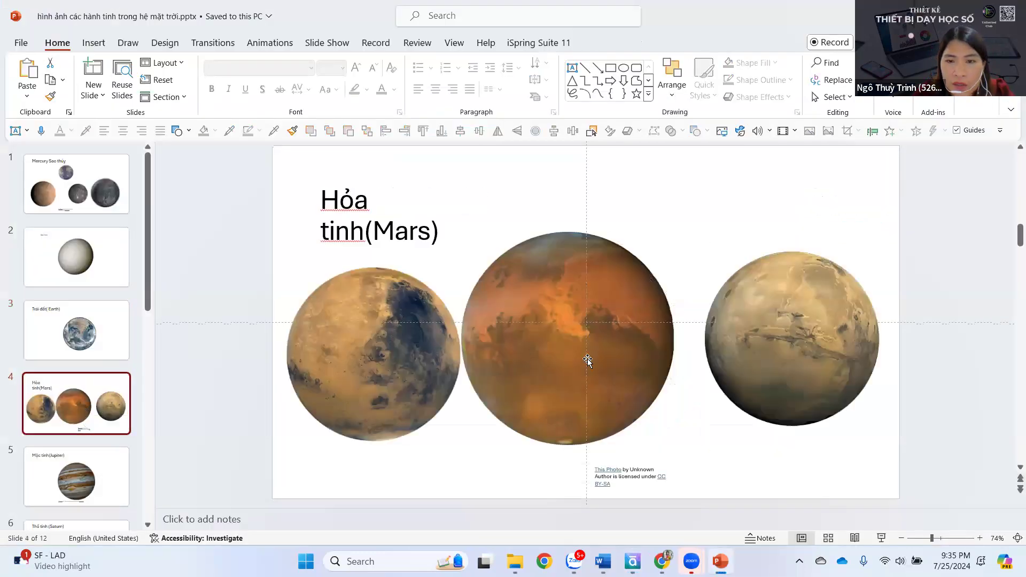
left_click(567, 369)
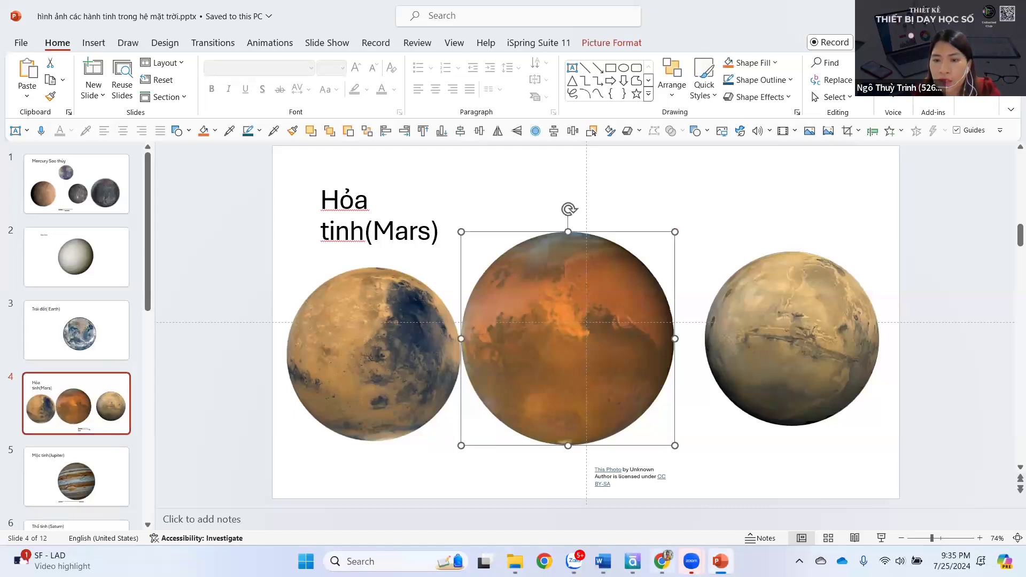
left_click(633, 561)
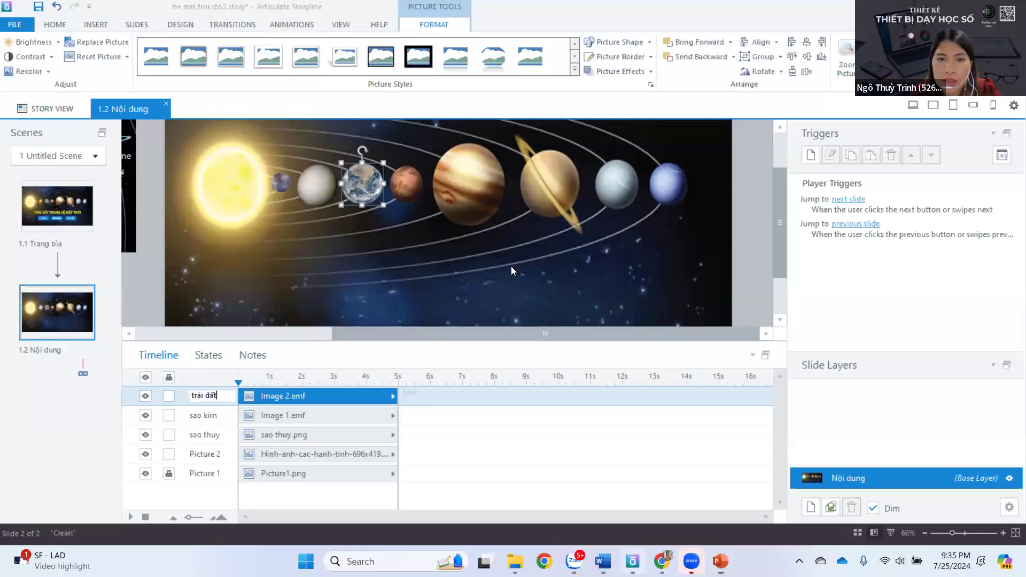
right_click(452, 255)
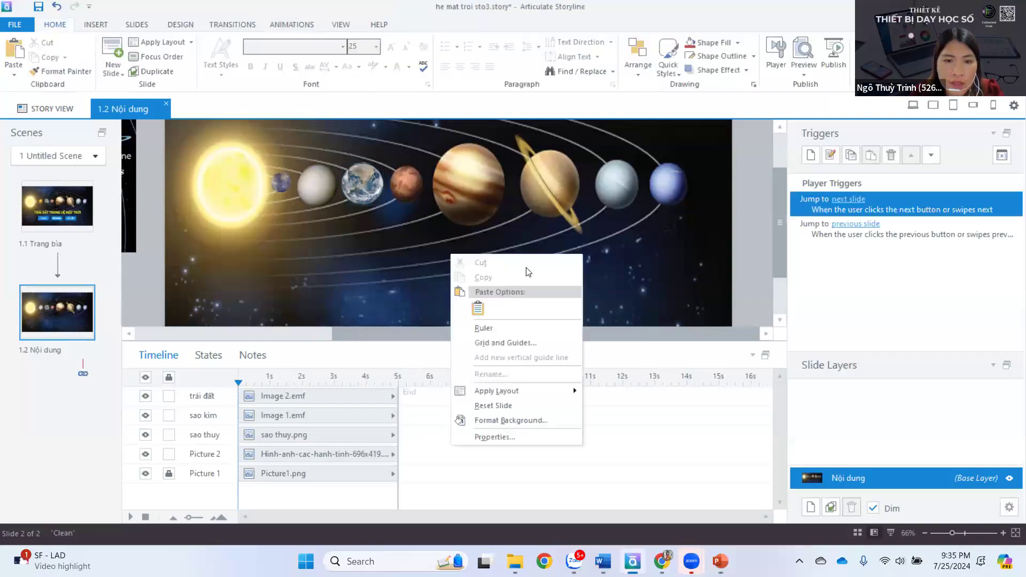
left_click(479, 309)
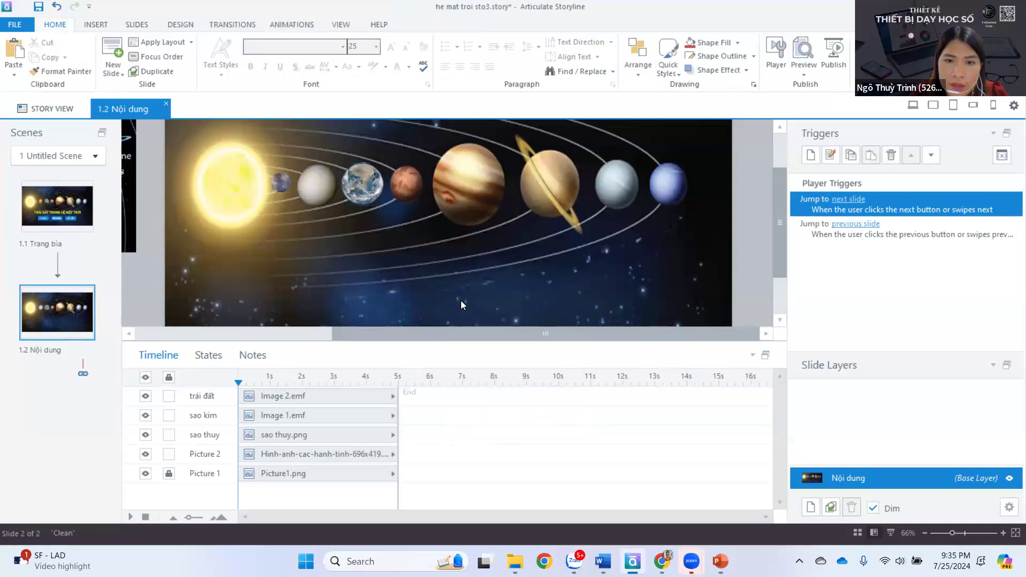